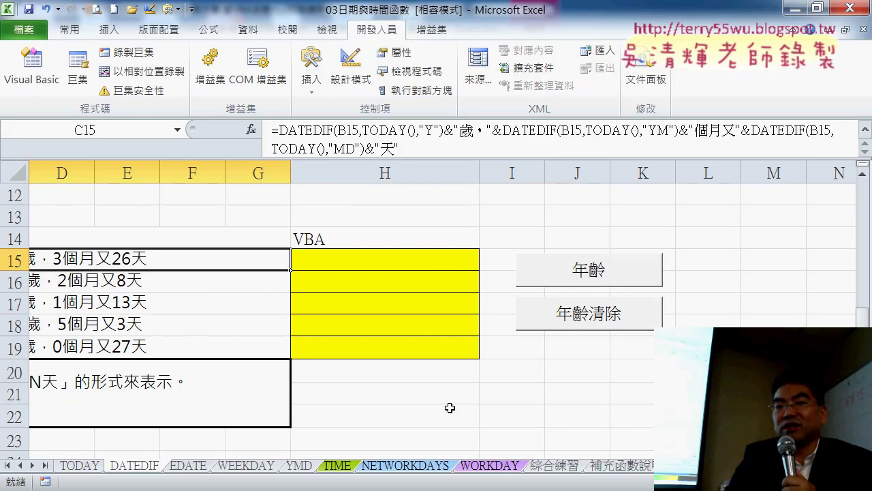
Run the 年齡 macro to fill H15:H19 and inspect the DATEDIF formula in H15
{"action": "left_click", "coordinate": [579, 281]}
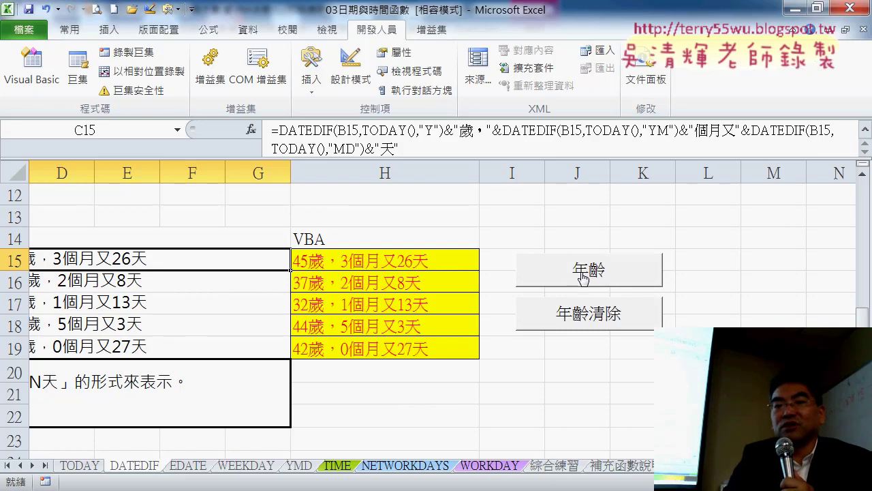
{"action": "left_click", "coordinate": [542, 223]}
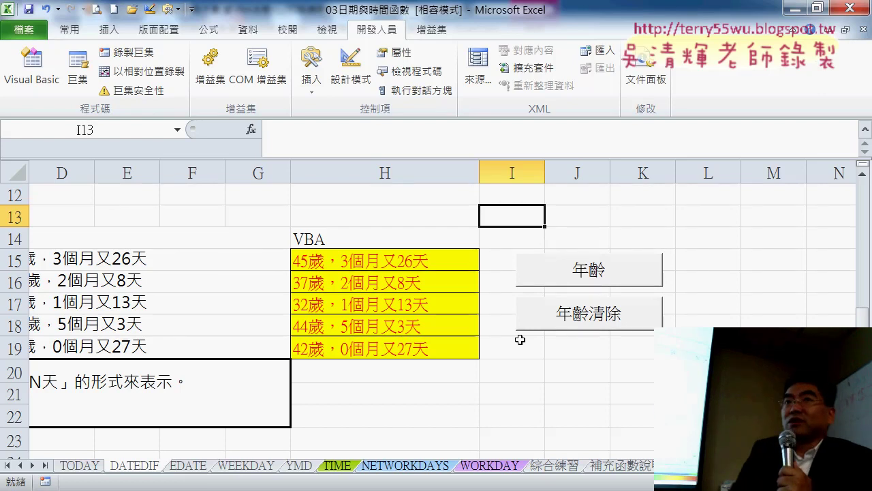
{"action": "left_click", "coordinate": [437, 260]}
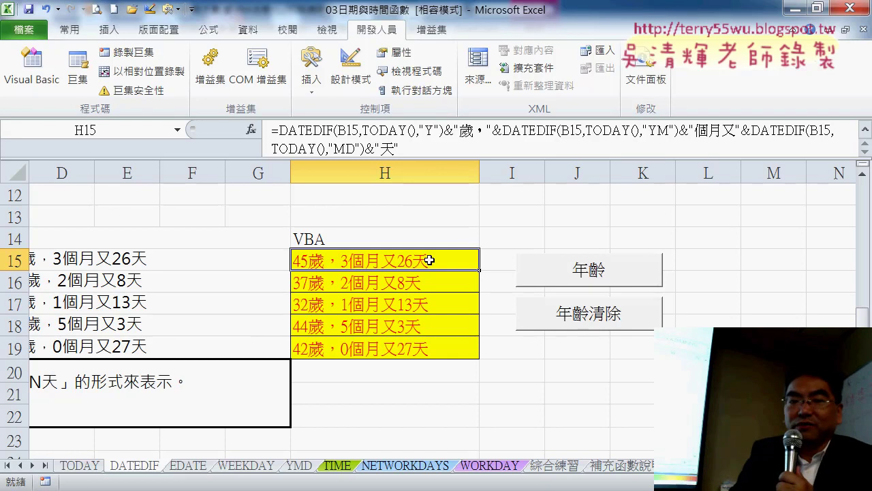
Highlight rows 15–19 of the age table, then bring up the Visual Basic editor
{"action": "scroll", "coordinate": [618, 398], "scroll_direction": "left", "scroll_amount": 3}
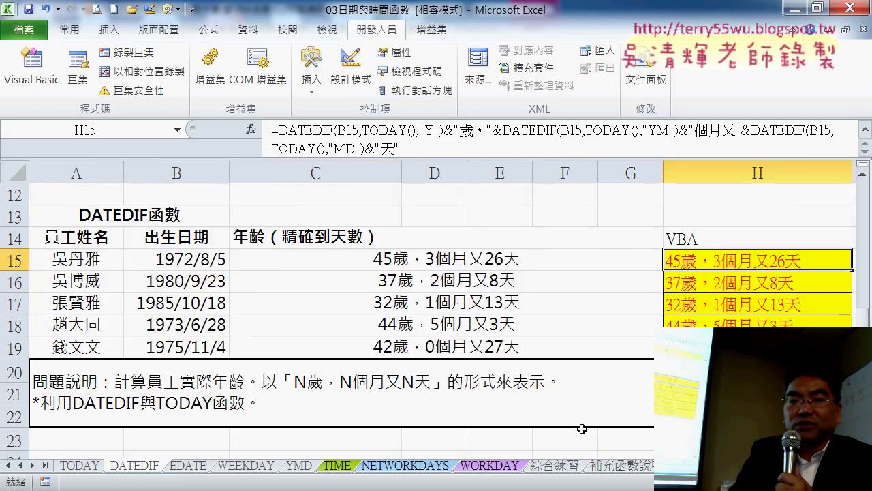
{"action": "left_click_drag", "start_coordinate": [3, 258], "coordinate": [17, 348]}
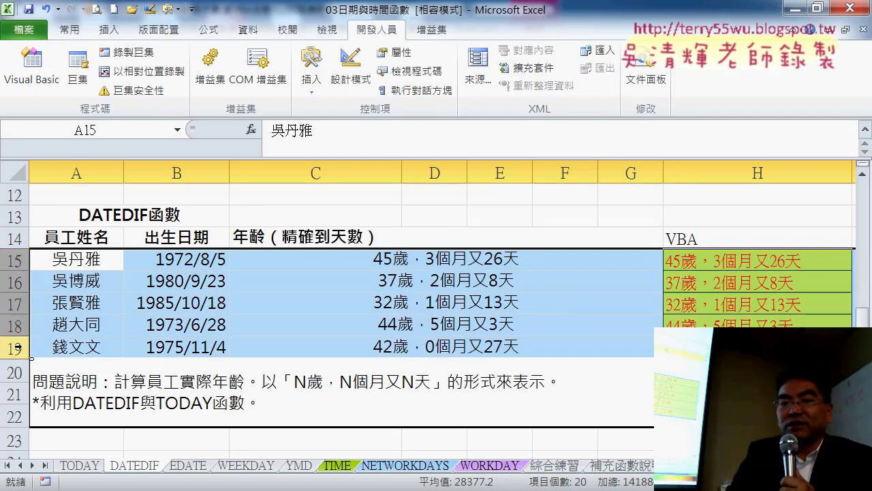
{"action": "scroll", "coordinate": [477, 307], "scroll_direction": "right", "scroll_amount": 3}
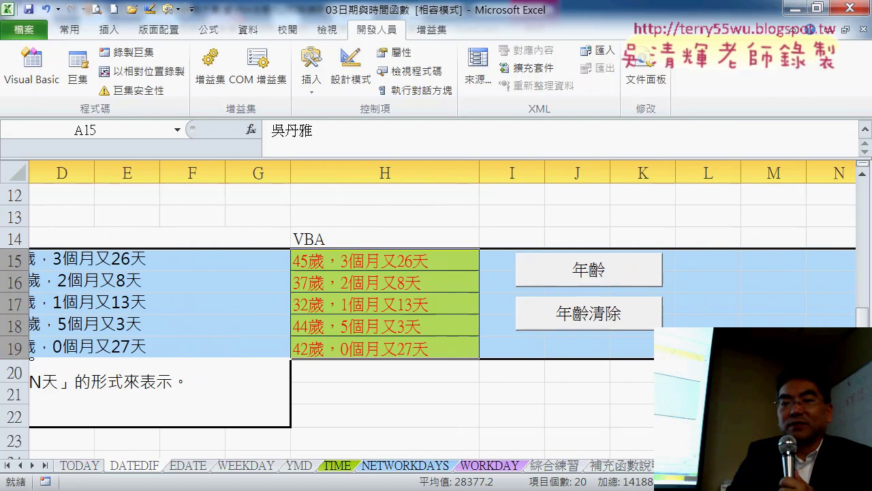
{"action": "left_click", "coordinate": [654, 272]}
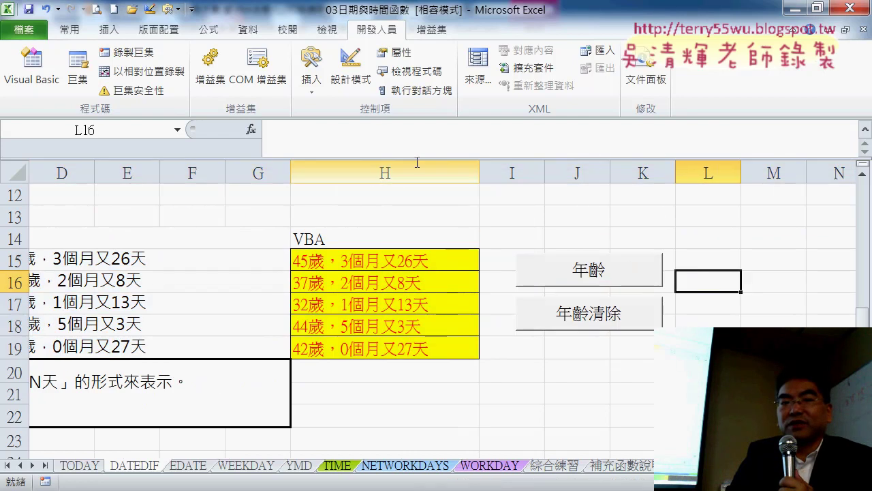
{"action": "left_click", "coordinate": [39, 75]}
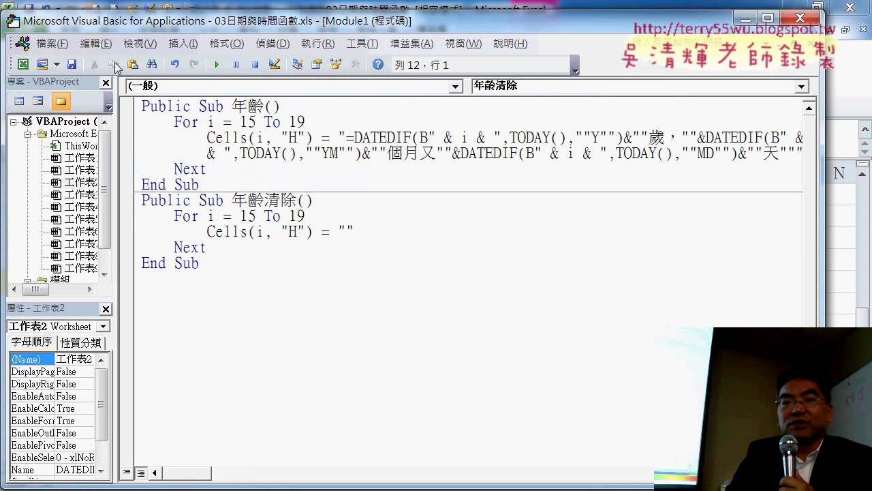
Reposition the VBA editor window and widen the project pane, leaving the project insert menu unused
{"action": "left_click_drag", "start_coordinate": [239, 9], "coordinate": [269, 23]}
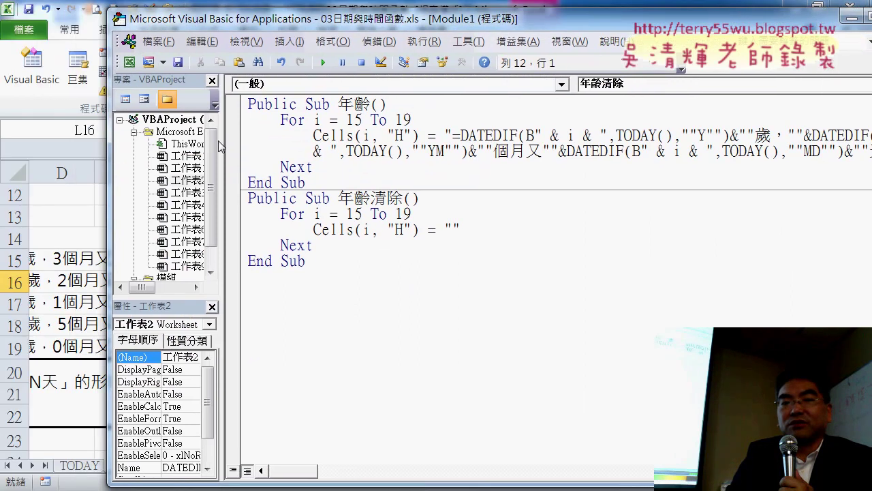
{"action": "left_click_drag", "start_coordinate": [221, 146], "coordinate": [262, 143]}
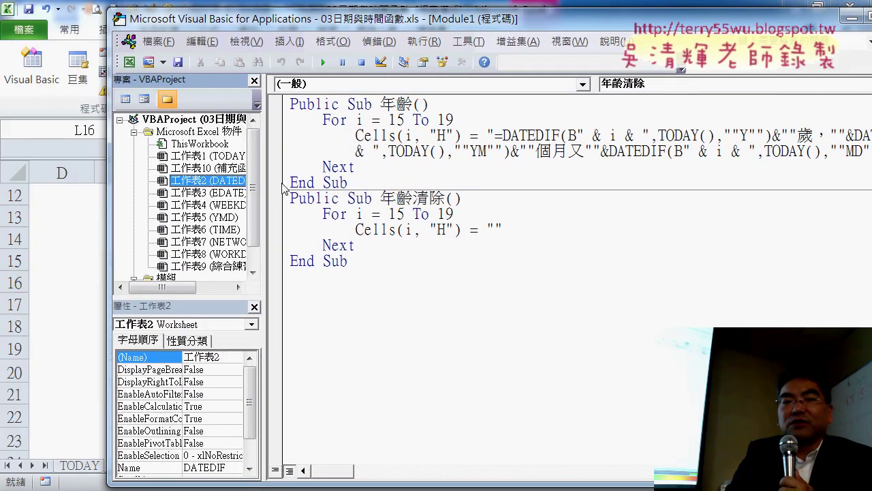
{"action": "left_click", "coordinate": [379, 297]}
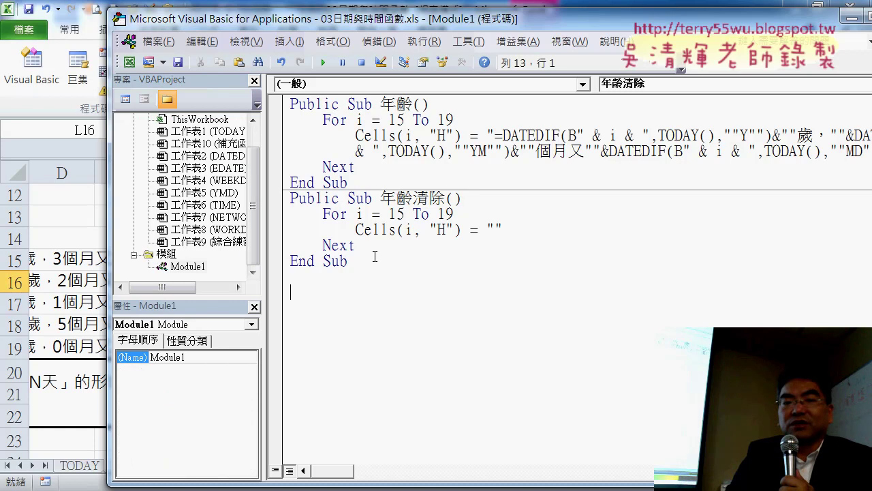
{"action": "right_click", "coordinate": [198, 229]}
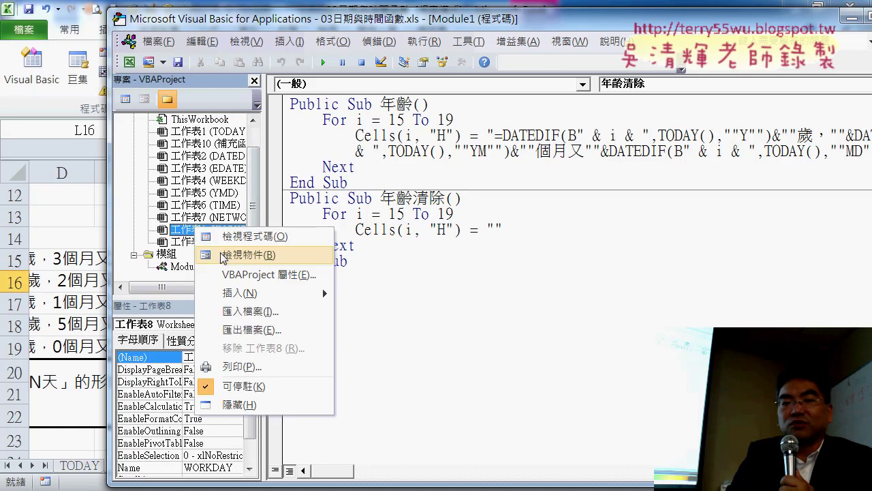
{"action": "mouse_move", "coordinate": [249, 300]}
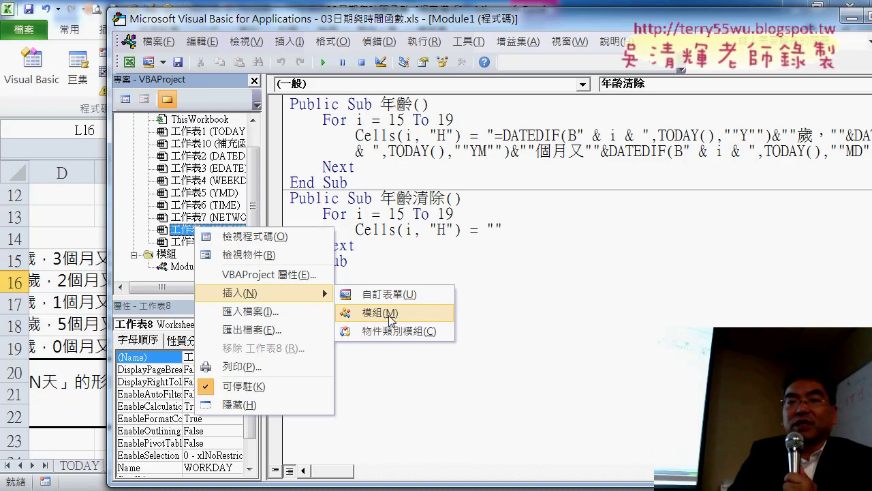
{"action": "left_click", "coordinate": [348, 165]}
Delete the For…Next loop lines from both 年齡 and 年齡清除
{"action": "left_click_drag", "start_coordinate": [355, 167], "coordinate": [291, 120]}
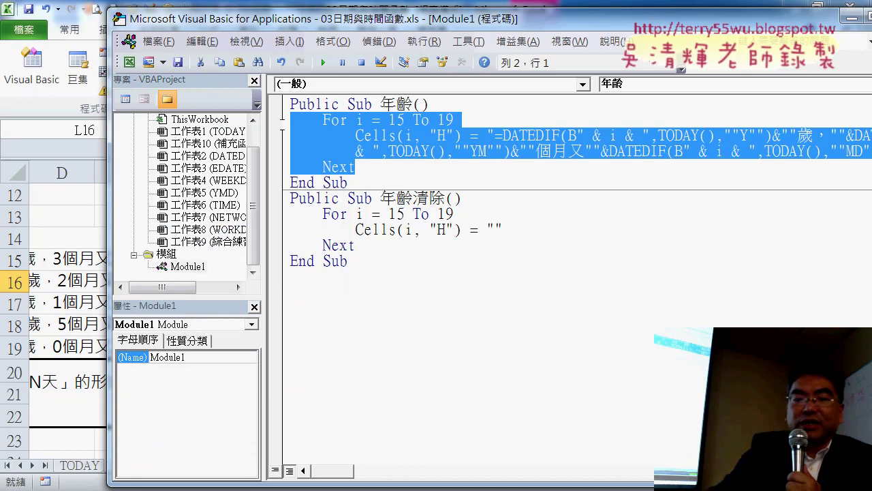
{"action": "key", "text": "Delete"}
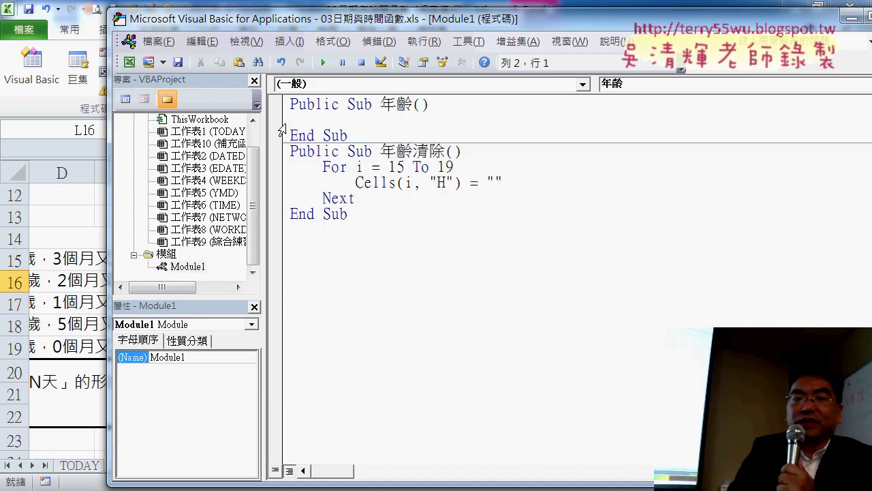
{"action": "left_click_drag", "start_coordinate": [362, 200], "coordinate": [290, 167]}
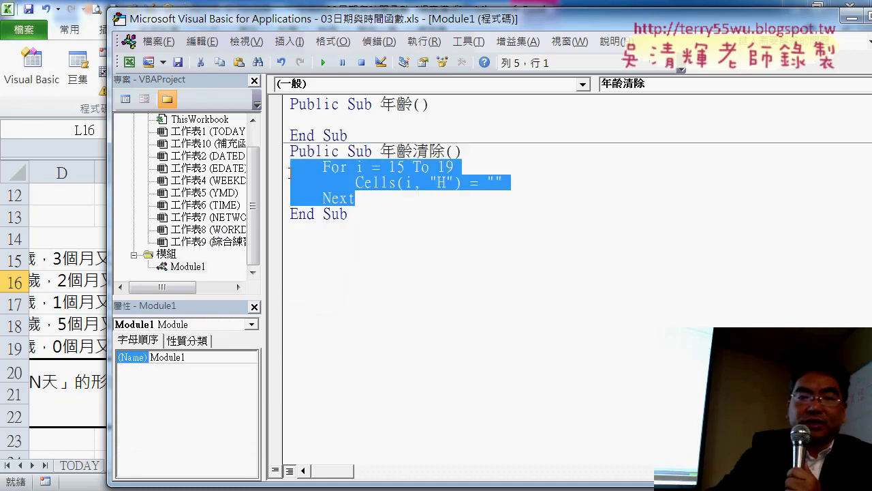
{"action": "key", "text": "Delete"}
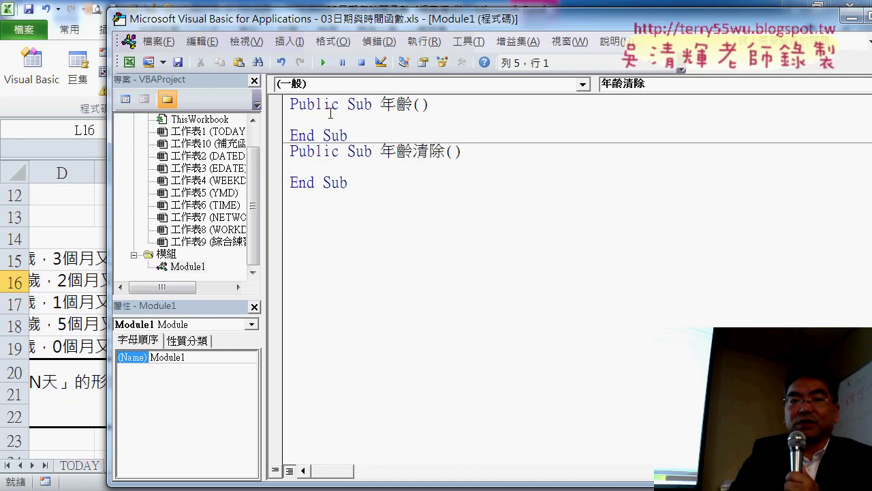
{"action": "left_click", "coordinate": [353, 118]}
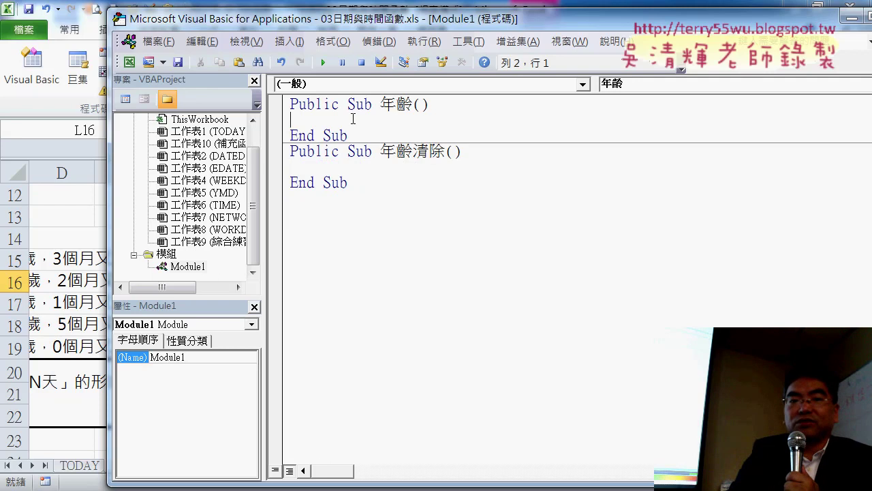
{"action": "left_click", "coordinate": [290, 42]}
Cancel the Add Procedure dialog without creating a new procedure
{"action": "left_click", "coordinate": [302, 61]}
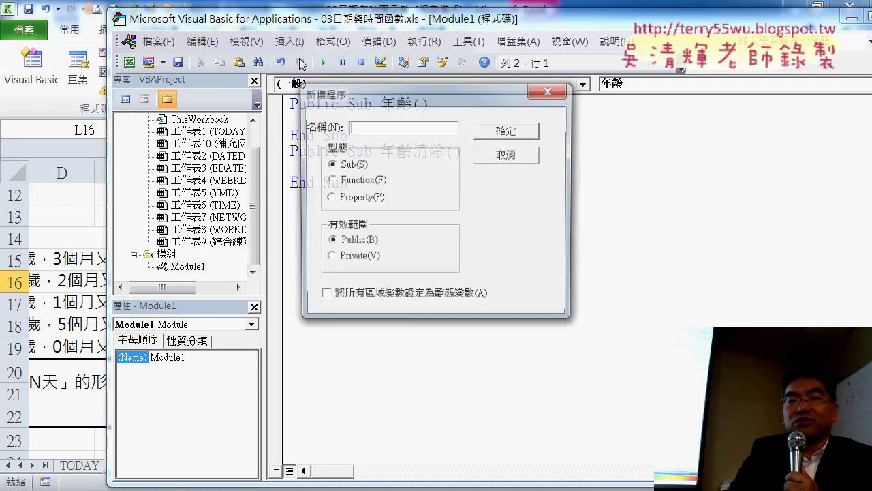
{"action": "left_click_drag", "start_coordinate": [368, 94], "coordinate": [359, 126]}
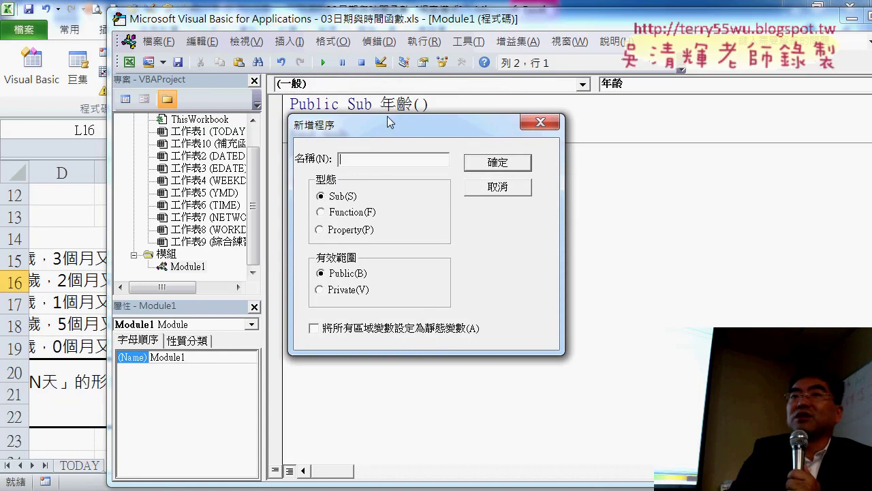
{"action": "left_click", "coordinate": [496, 193]}
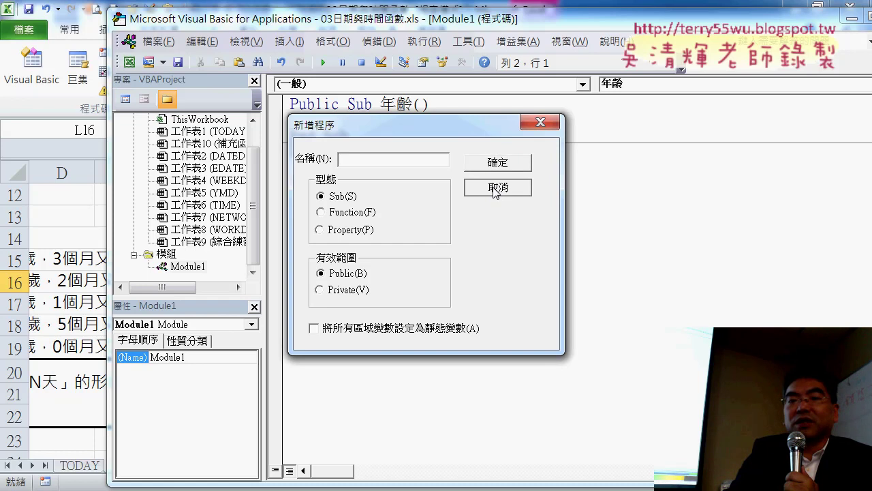
{"action": "left_click", "coordinate": [497, 190]}
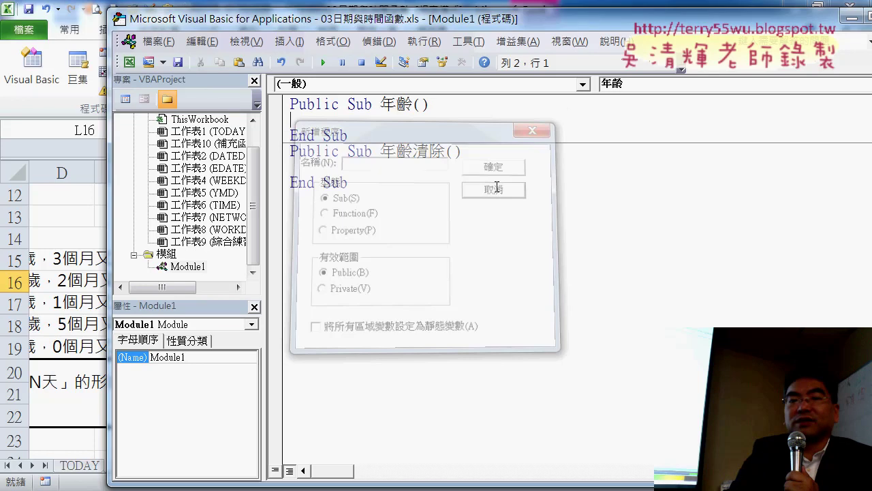
Start an indented new line inside the empty Sub 年齡 body
{"action": "left_click_drag", "start_coordinate": [345, 104], "coordinate": [412, 104]}
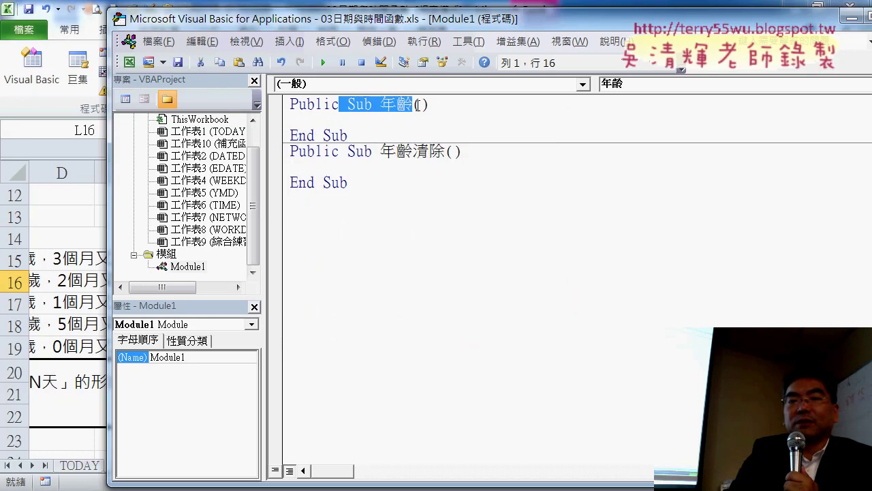
{"action": "mouse_move", "coordinate": [348, 134]}
{"action": "left_mouse_down"}
{"action": "mouse_move", "coordinate": [298, 118]}
{"action": "mouse_move", "coordinate": [292, 104]}
{"action": "left_mouse_up"}
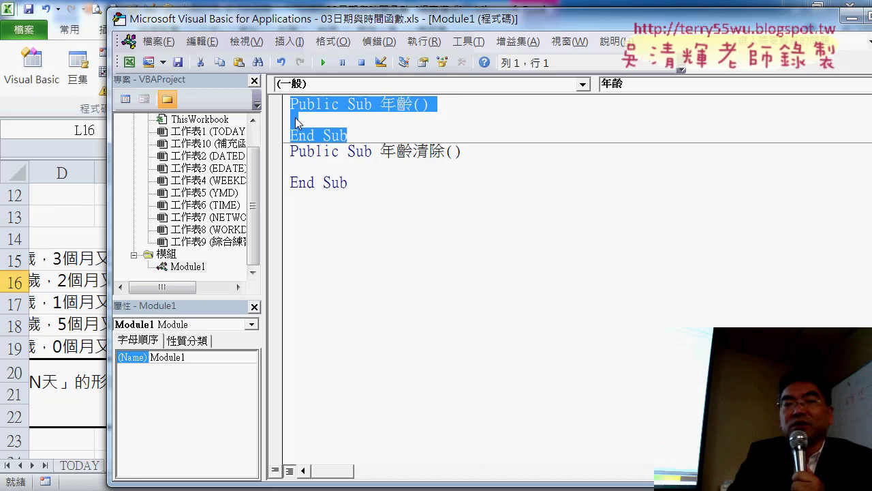
{"action": "left_click", "coordinate": [311, 121]}
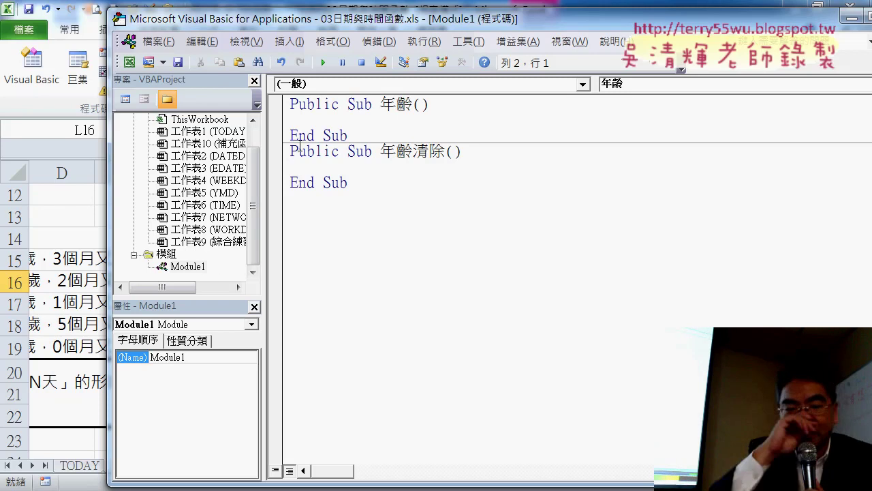
{"action": "key", "text": "Tab"}
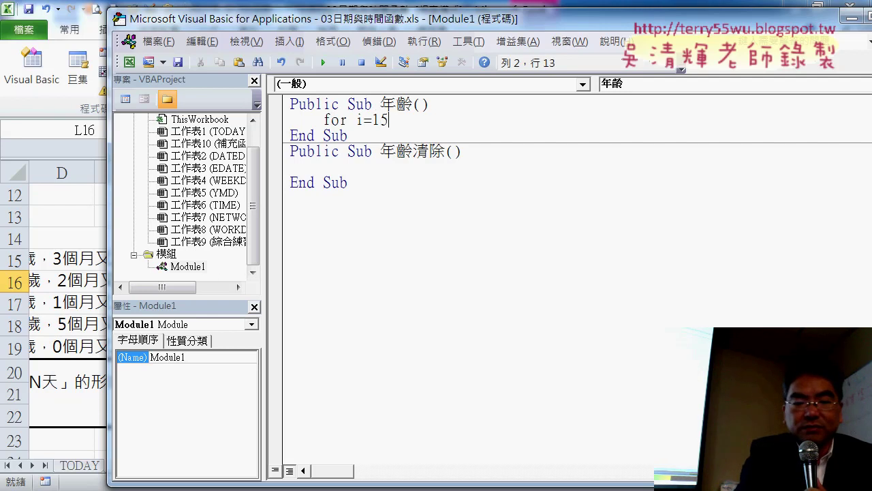
Write the For i = 15 To 19 … Next skeleton in 年齡 with an indented body line
{"action": "type", "text": "ti"}
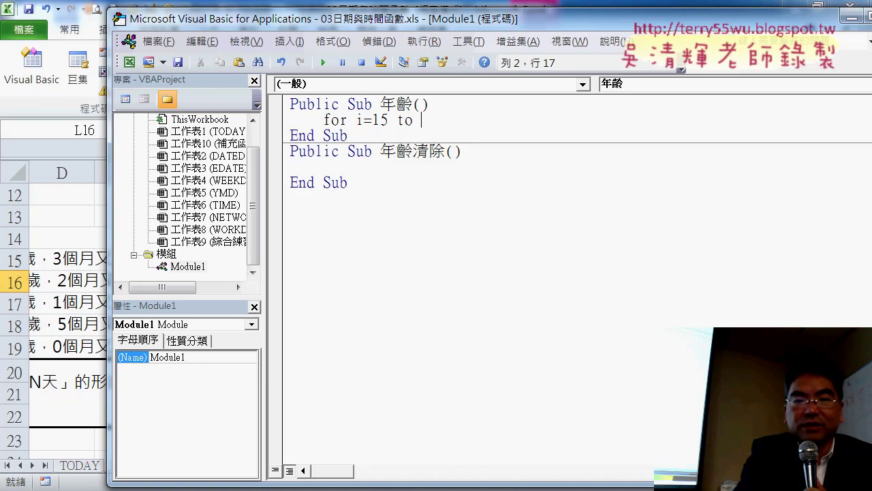
{"action": "type", "text": "9"}
{"action": "key", "text": "Return"}
{"action": "key", "text": "Return"}
{"action": "type", "text": "nex"}
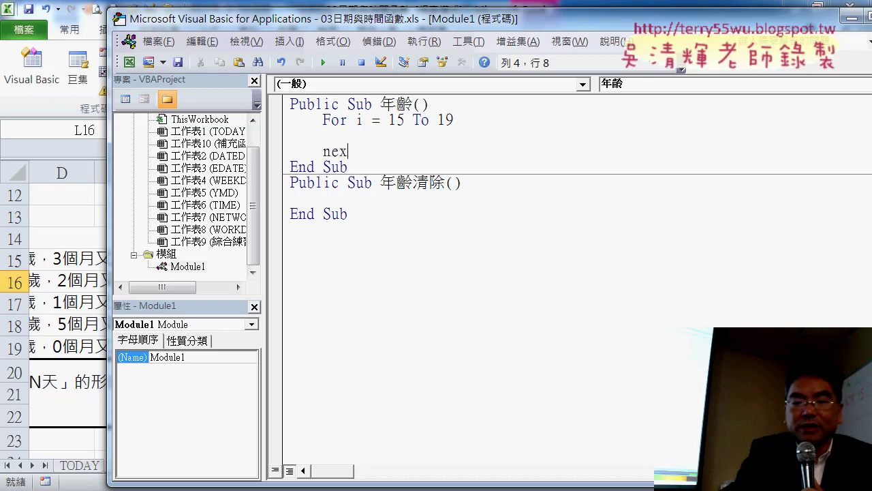
{"action": "type", "text": "t"}
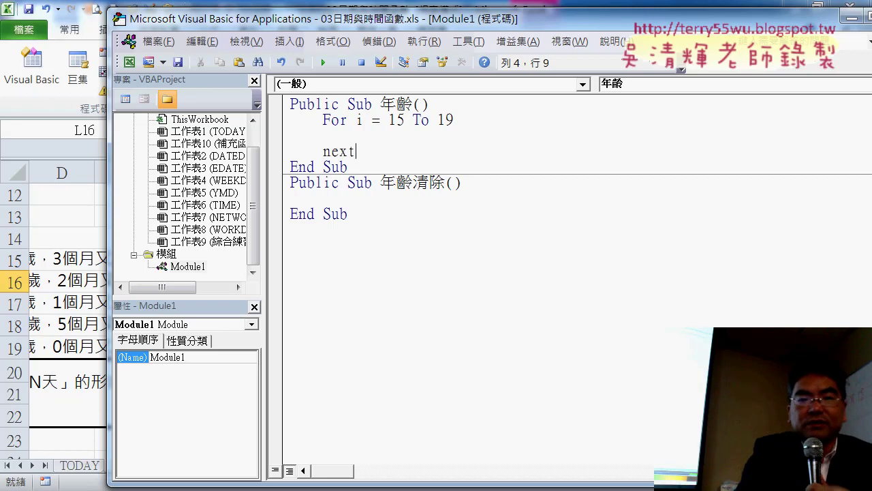
{"action": "left_click", "coordinate": [323, 135]}
{"action": "key", "text": "Tab"}
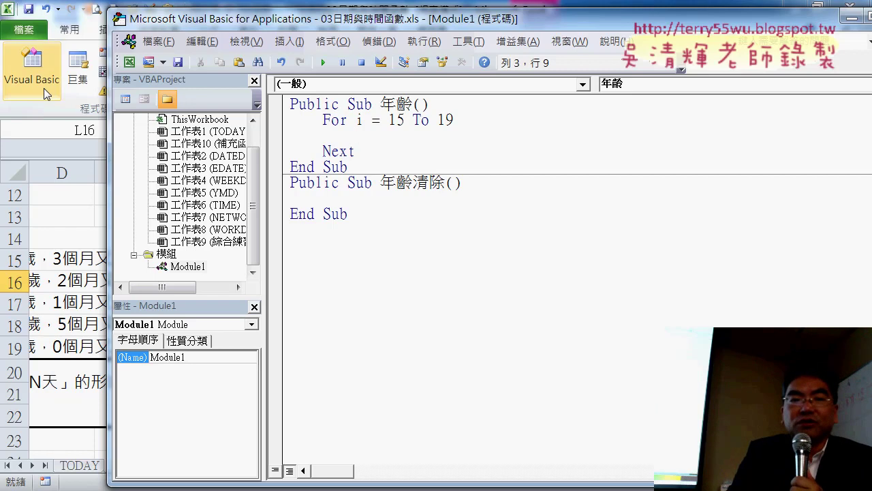
{"action": "mouse_move", "coordinate": [185, 20]}
{"action": "left_mouse_down"}
{"action": "mouse_move", "coordinate": [630, 51]}
{"action": "mouse_move", "coordinate": [574, 25]}
{"action": "left_mouse_up"}
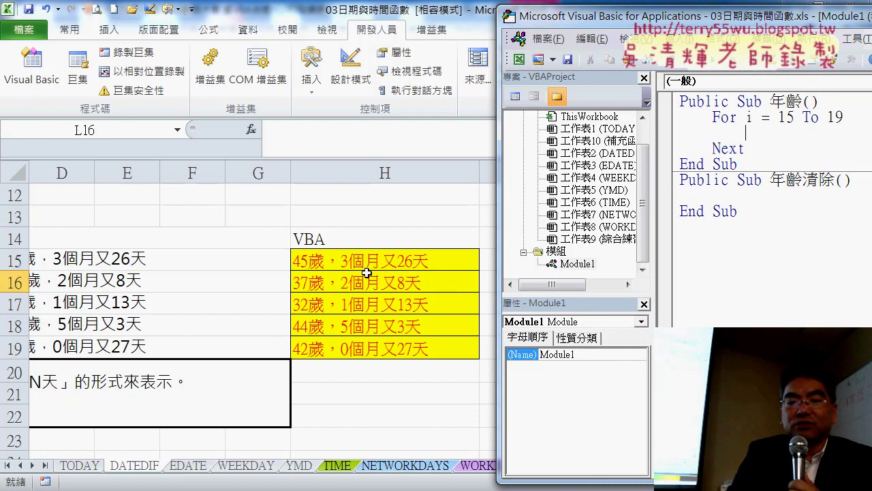
Clear H15:H19 on the sheet and make the 年齡 loop body Cells(i,"H")=""
{"action": "left_click_drag", "start_coordinate": [368, 262], "coordinate": [401, 344]}
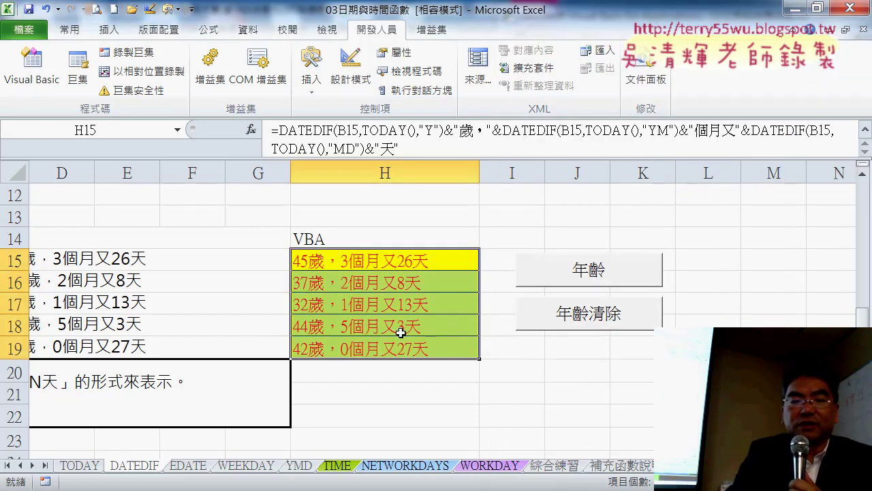
{"action": "key", "text": "Delete"}
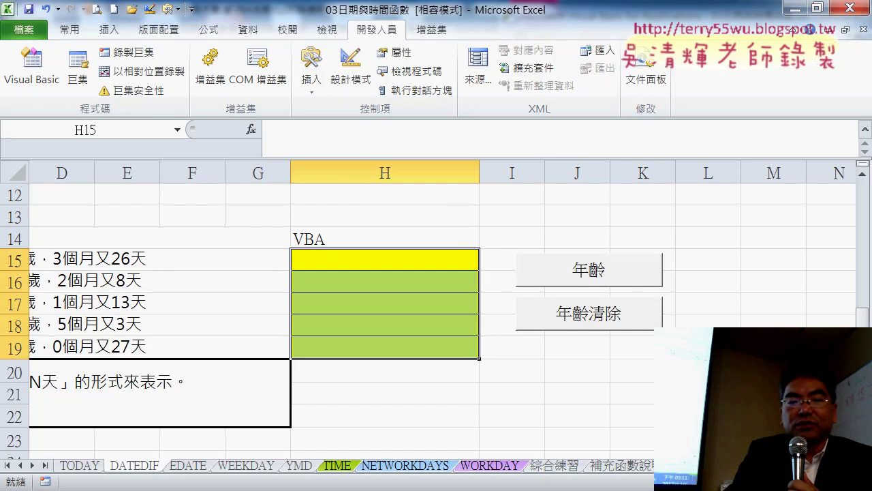
{"action": "left_click", "coordinate": [473, 413]}
{"action": "type", "text": "cells"}
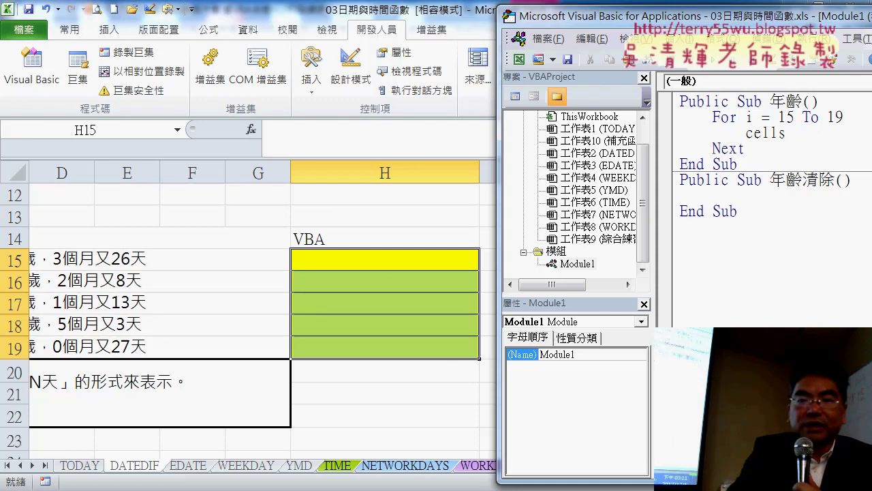
{"action": "type", "text": "("}
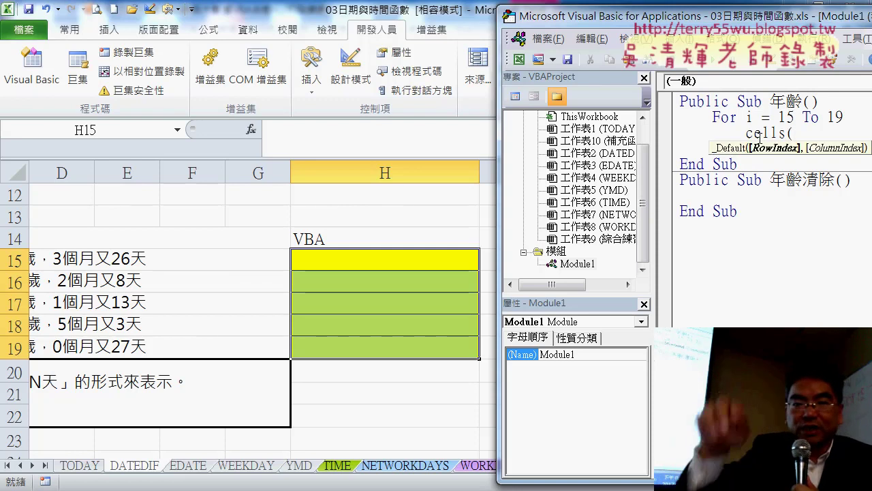
{"action": "type", "text": "i"}
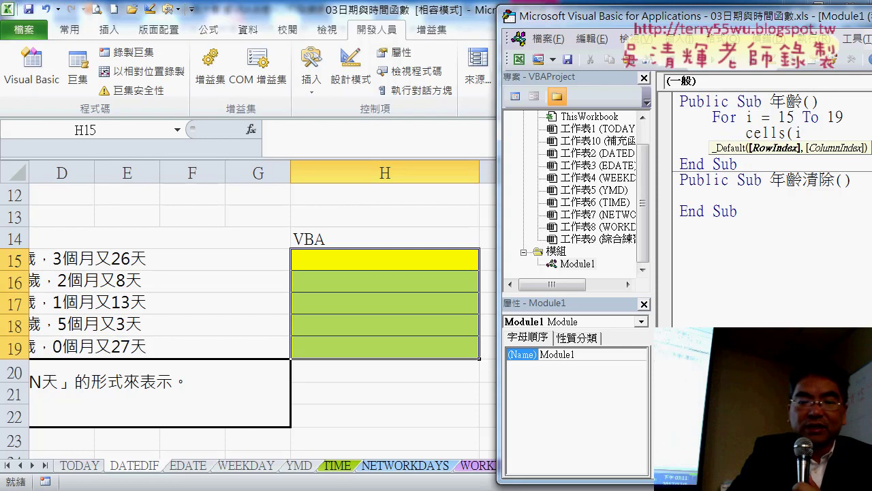
{"action": "type", "text": ","}
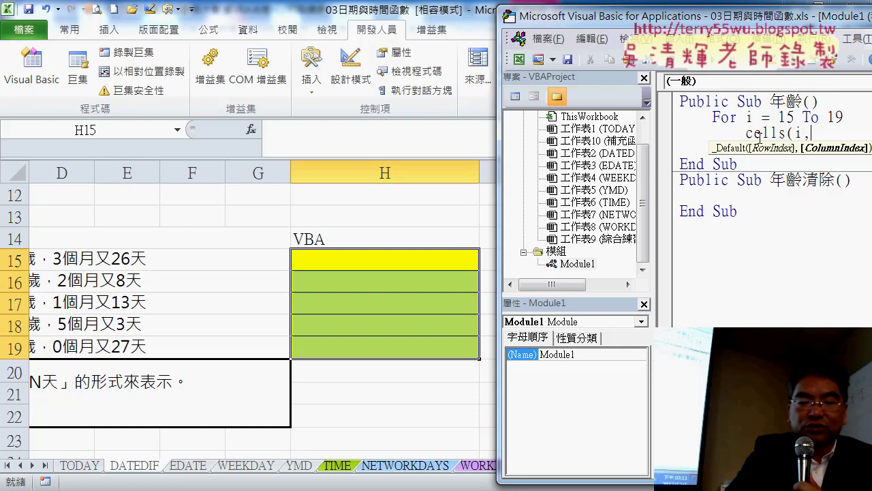
{"action": "type", "text": "\"H"}
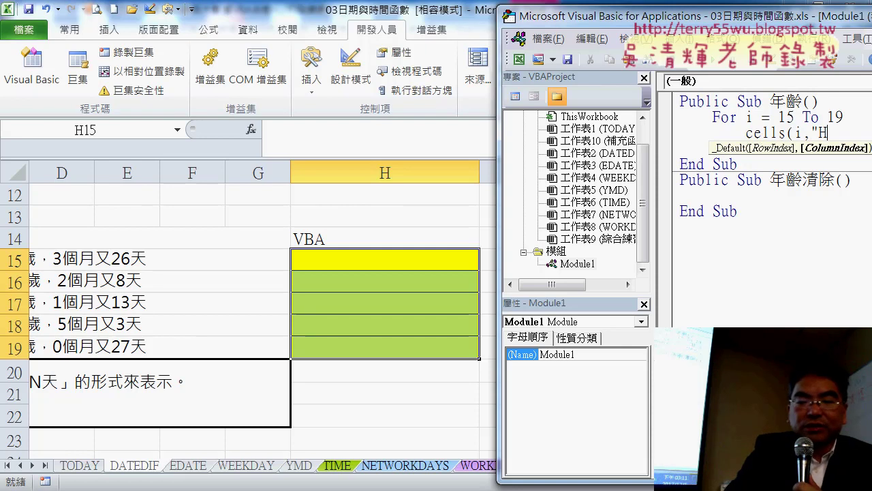
{"action": "type", "text": "\")="}
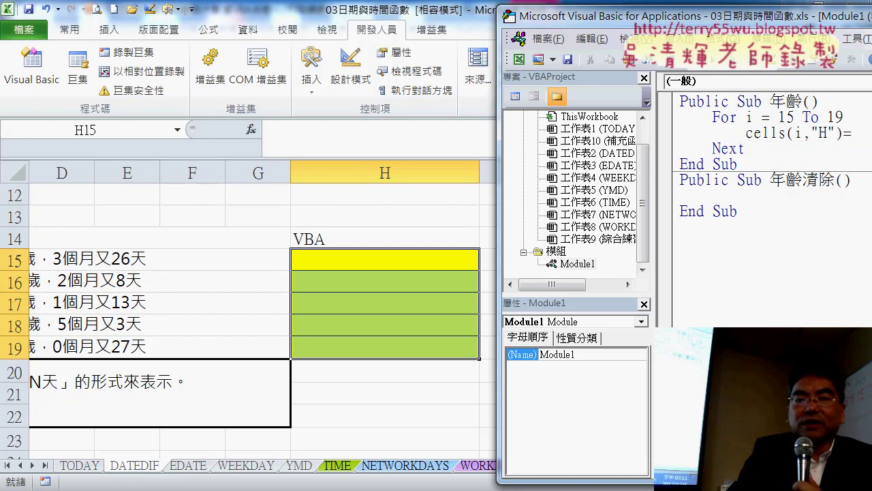
{"action": "type", "text": "\""}
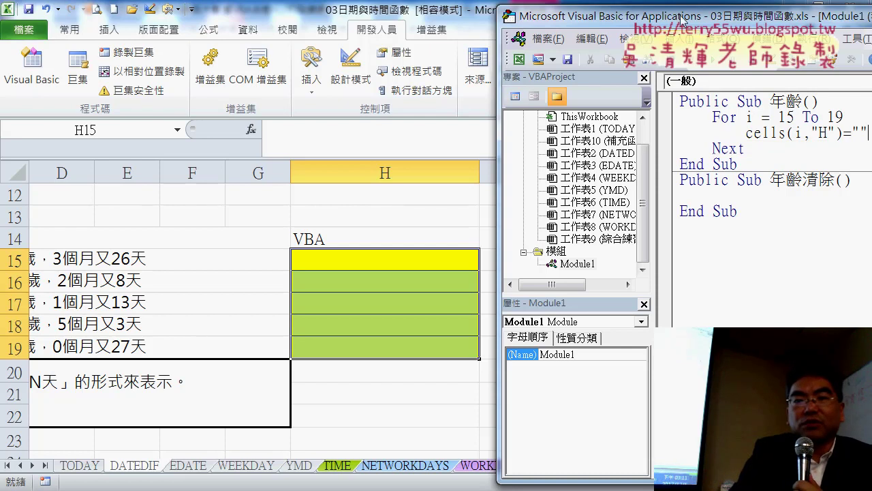
Select the whole For…Next loop in 年齡 for reuse in 年齡清除
{"action": "left_click_drag", "start_coordinate": [671, 26], "coordinate": [537, 23]}
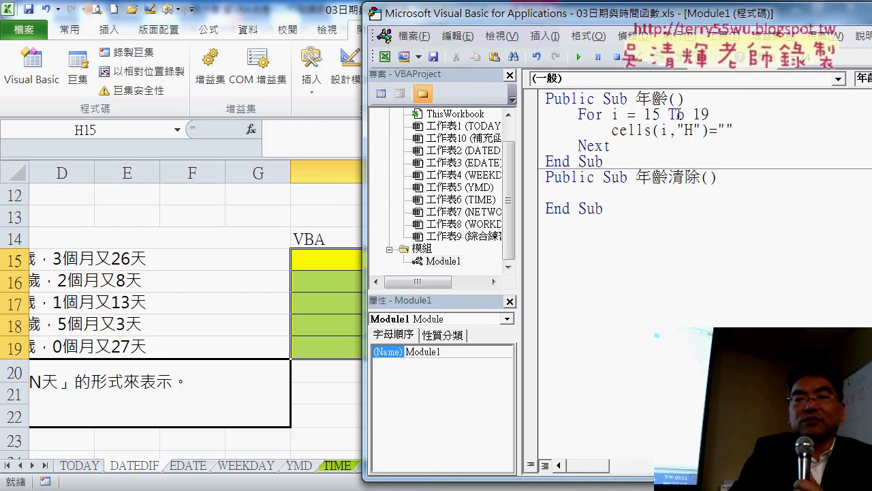
{"action": "double_click", "coordinate": [750, 136]}
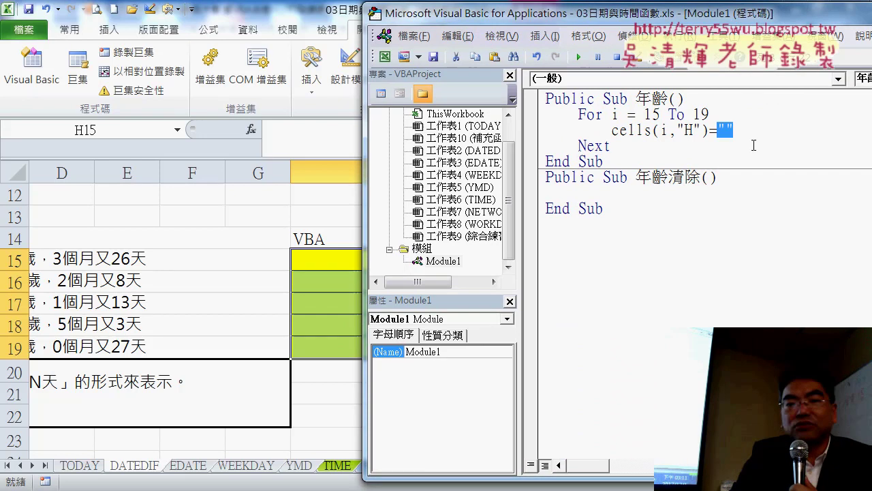
{"action": "left_click_drag", "start_coordinate": [612, 146], "coordinate": [531, 114]}
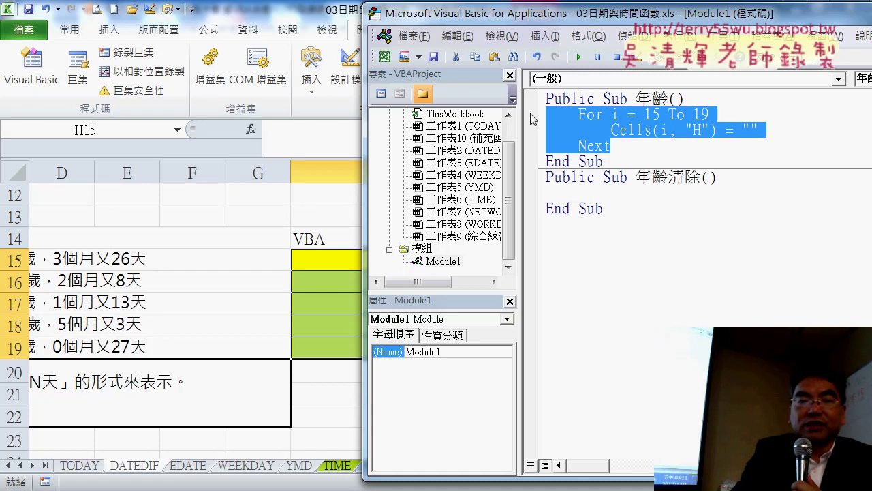
{"action": "left_click", "coordinate": [557, 200]}
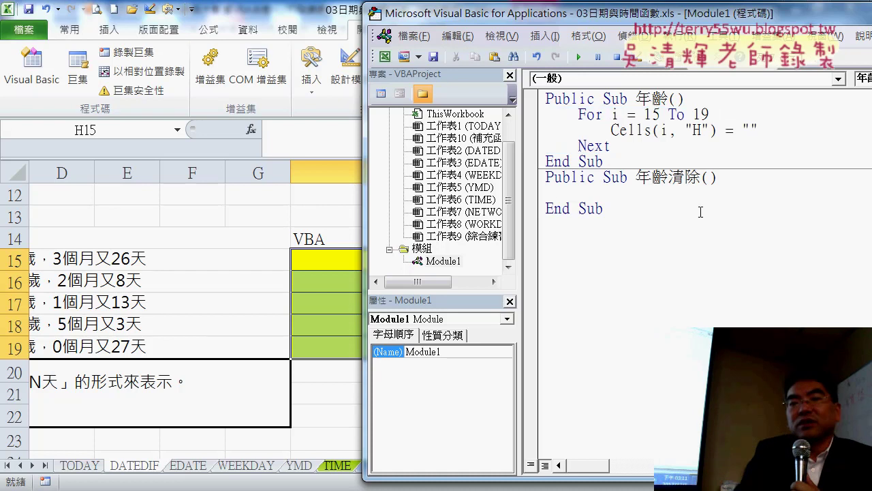
Paste the loop into 年齡清除, then select C15's full DATEDIF formula in the formula bar
{"action": "type", "text": "For i = 15 To 19         Cells(i, \"H\") = \"\"     Next"}
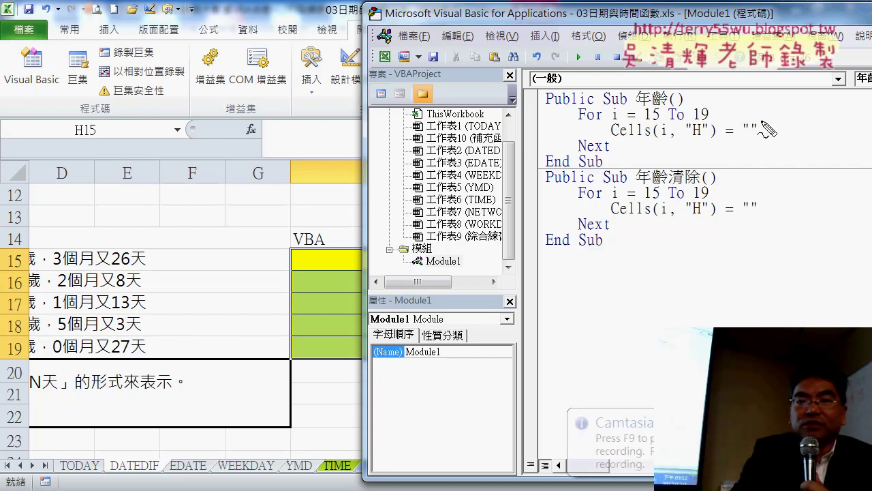
{"action": "key", "text": "ctrl+shift+d"}
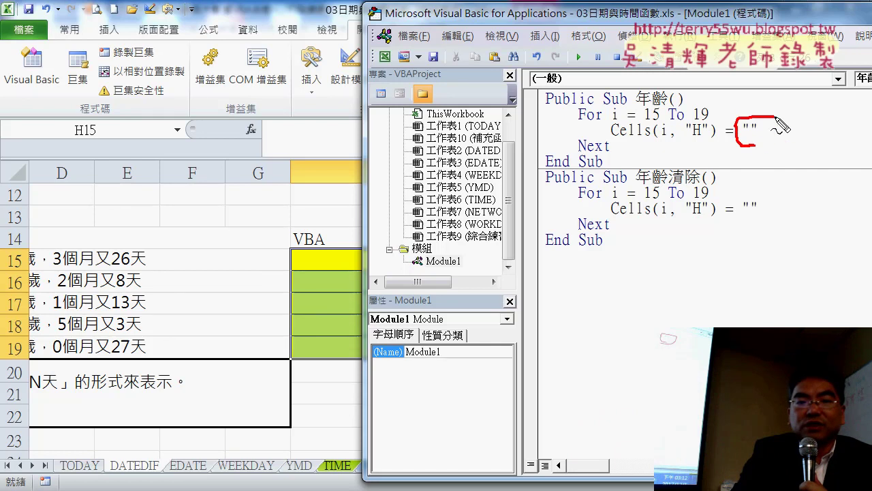
{"action": "left_click_drag", "start_coordinate": [739, 136], "coordinate": [742, 129]}
{"action": "mouse_move", "coordinate": [114, 276]}
{"action": "left_mouse_down"}
{"action": "mouse_move", "coordinate": [38, 247]}
{"action": "mouse_move", "coordinate": [109, 277]}
{"action": "left_mouse_up"}
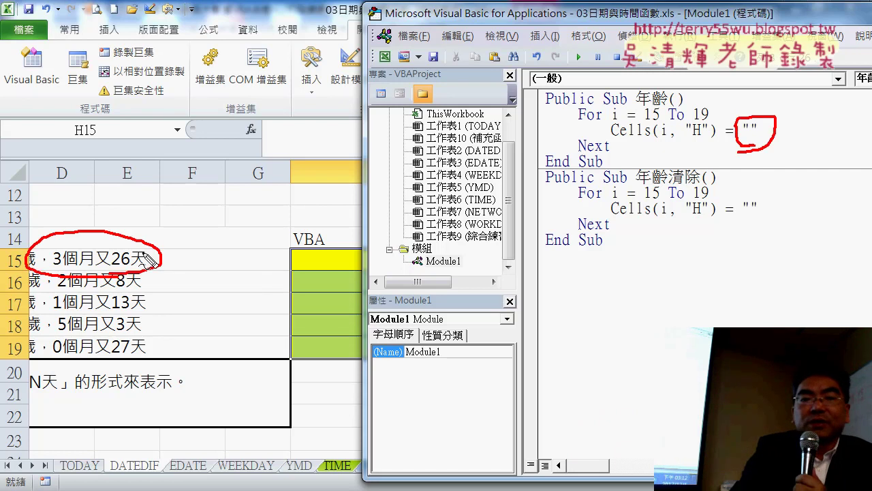
{"action": "key", "text": "ctrl+shift+d"}
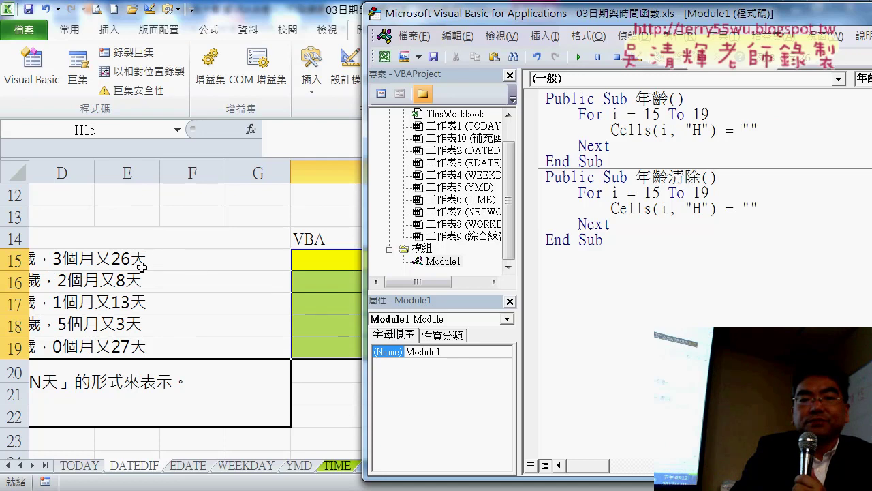
{"action": "left_click", "coordinate": [140, 259]}
{"action": "left_click_drag", "start_coordinate": [419, 154], "coordinate": [271, 128]}
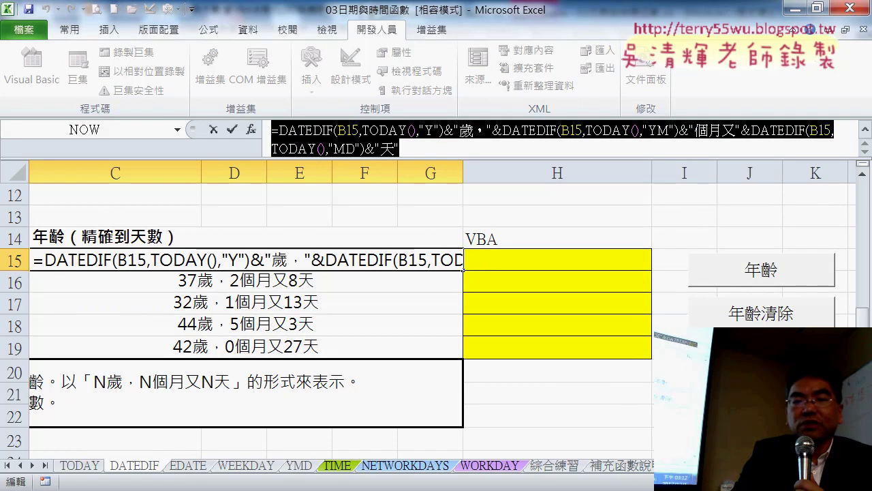
Copy C15's DATEDIF formula text and cancel the cell edit, keeping the result unchanged
{"action": "mouse_move", "coordinate": [463, 417]}
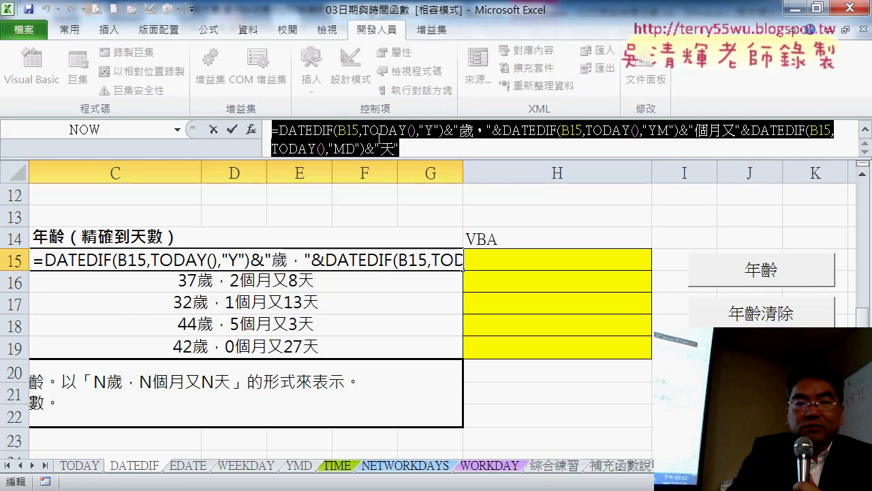
{"action": "right_click", "coordinate": [380, 139]}
{"action": "left_click", "coordinate": [420, 167]}
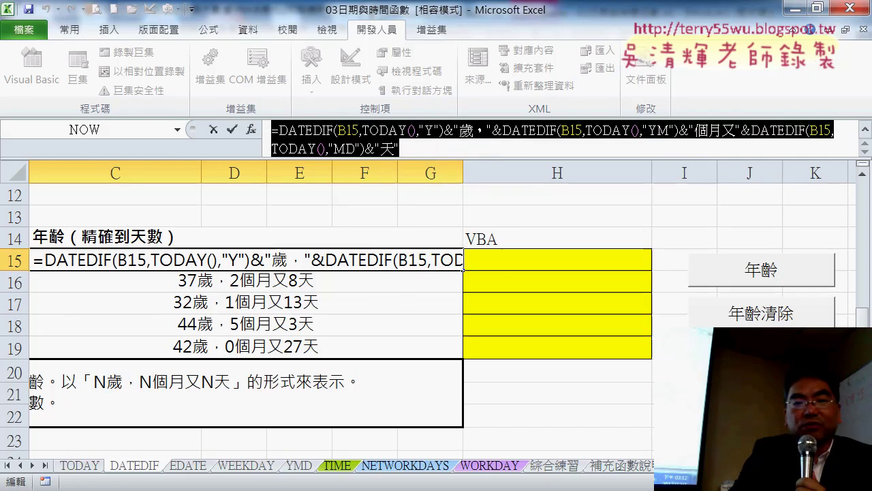
{"action": "mouse_move", "coordinate": [279, 485]}
{"action": "left_click", "coordinate": [458, 407]}
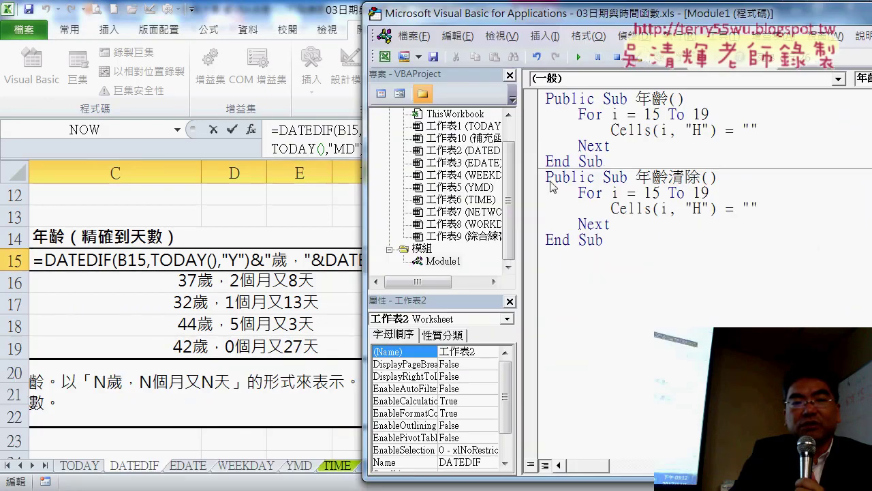
{"action": "left_click", "coordinate": [212, 132]}
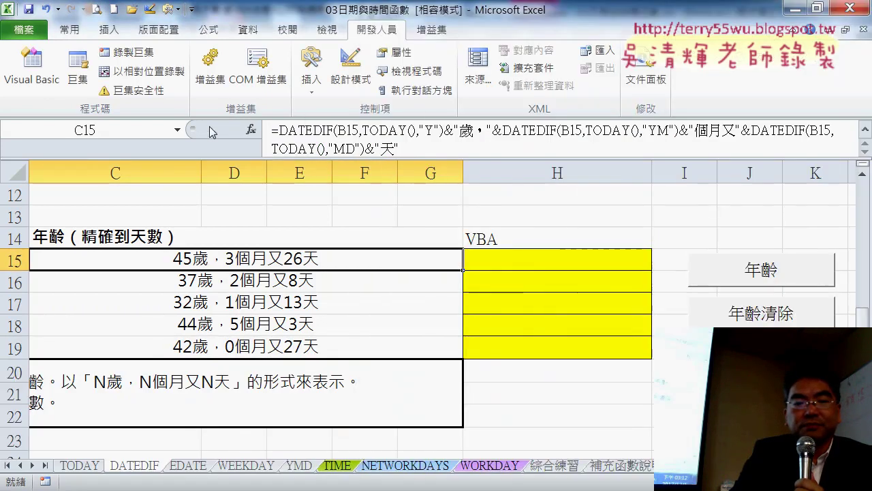
{"action": "mouse_move", "coordinate": [293, 485]}
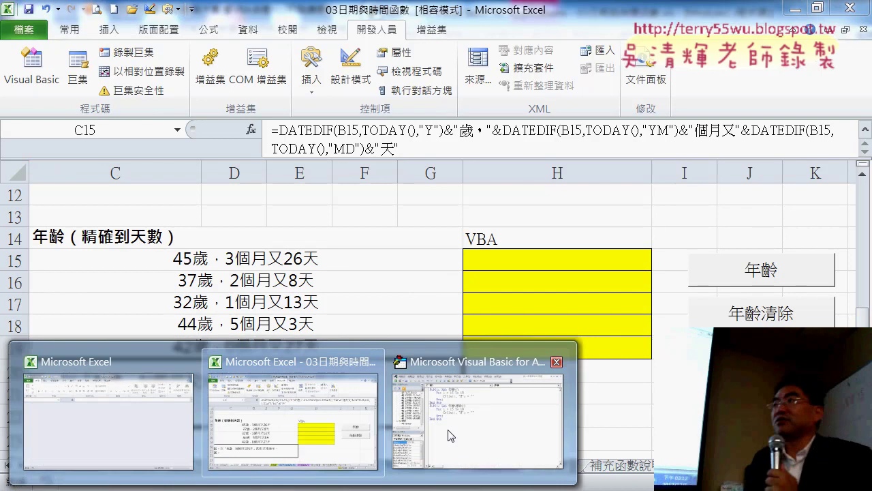
{"action": "left_click", "coordinate": [477, 409]}
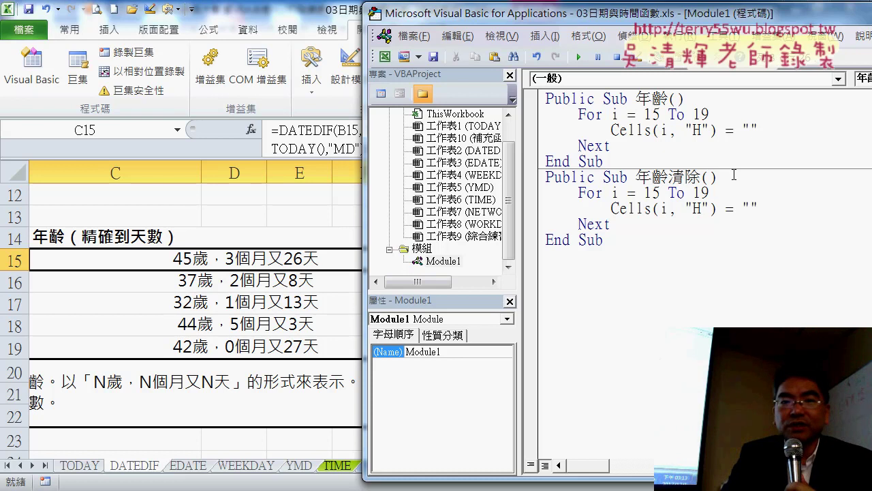
Maximize the VBA editor window showing Module1
{"action": "double_click", "coordinate": [647, 17]}
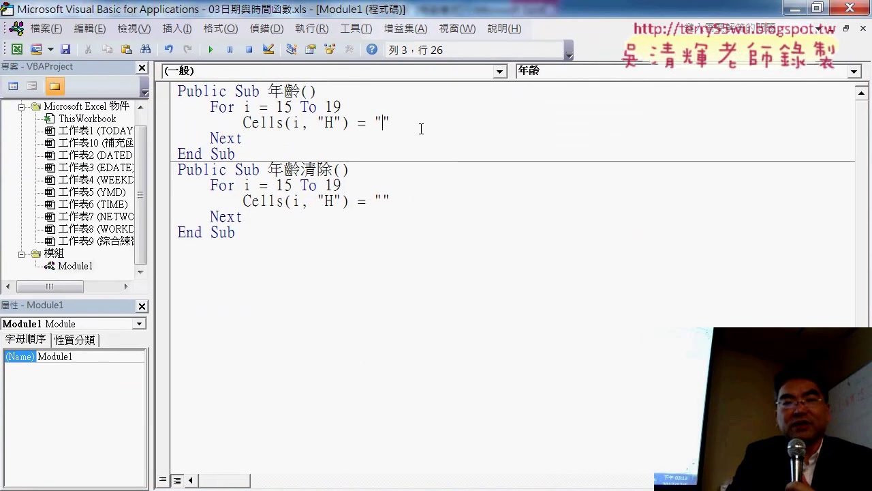
Paste the DATEDIF formula into the 年齡 loop line and try doubling quotes around "Y" and "歲"
{"action": "key", "text": "ctrl+v"}
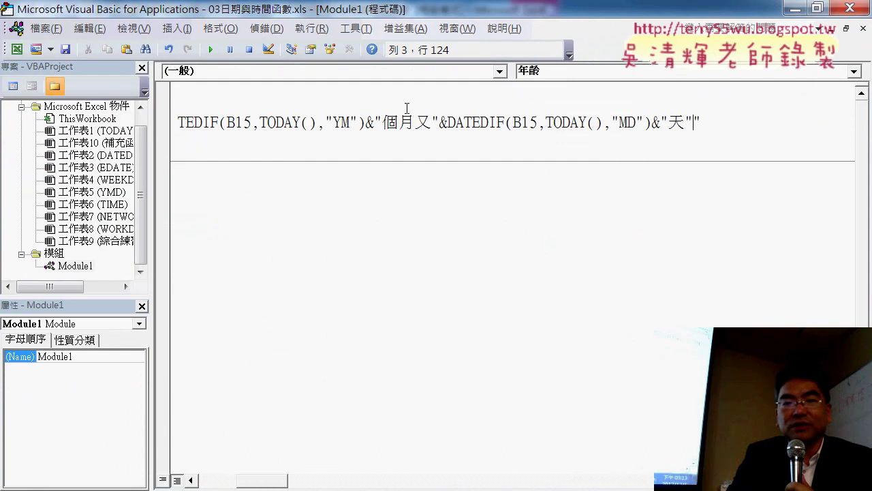
{"action": "left_click_drag", "start_coordinate": [269, 481], "coordinate": [214, 484]}
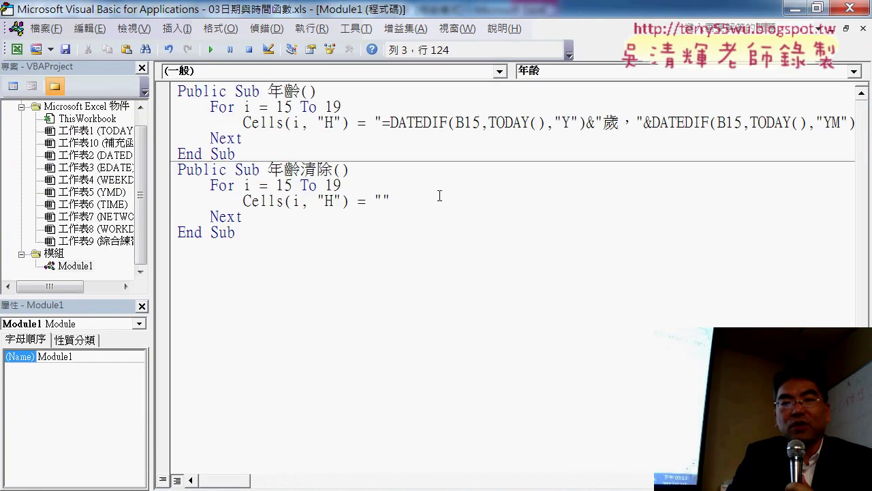
{"action": "left_click_drag", "start_coordinate": [382, 122], "coordinate": [545, 123]}
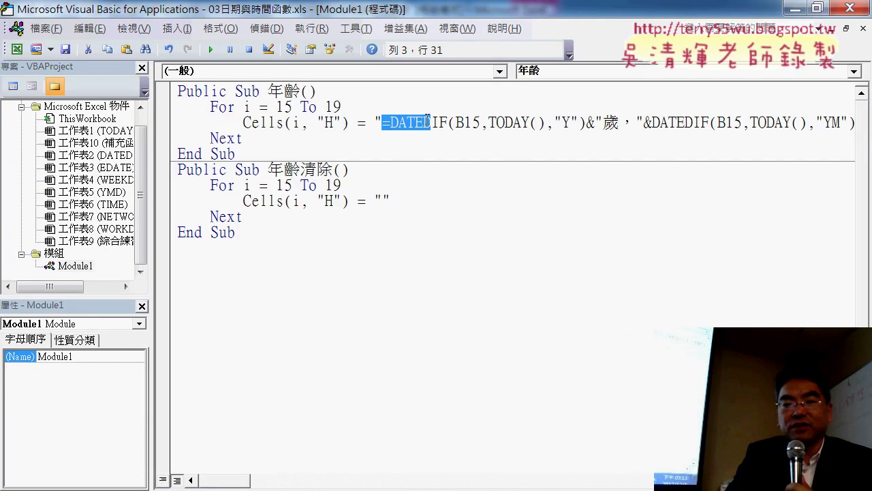
{"action": "left_click", "coordinate": [563, 121]}
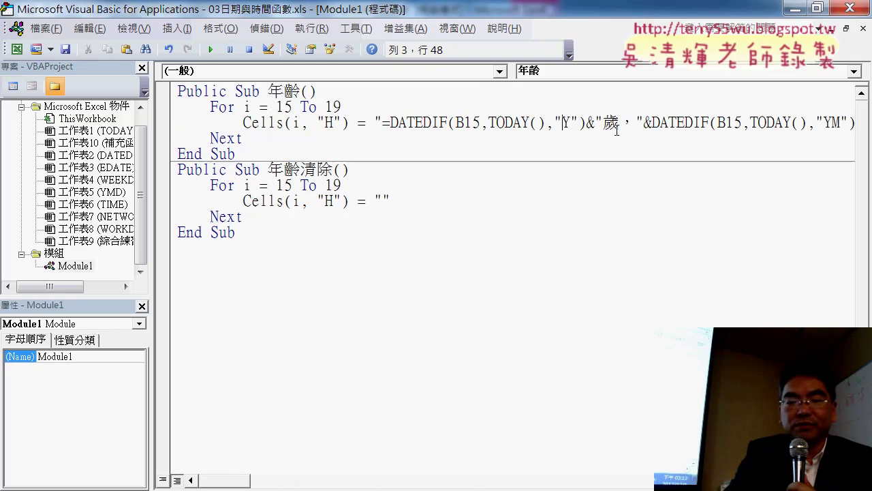
{"action": "type", "text": "\""}
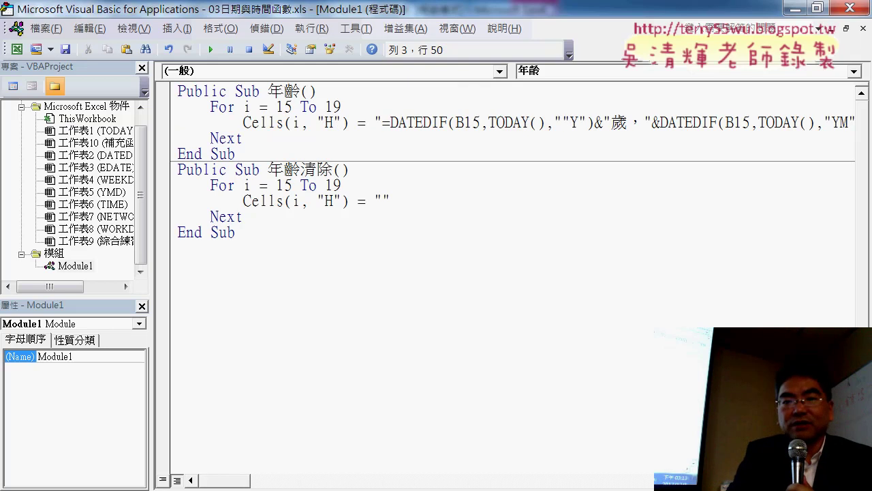
{"action": "type", "text": "\""}
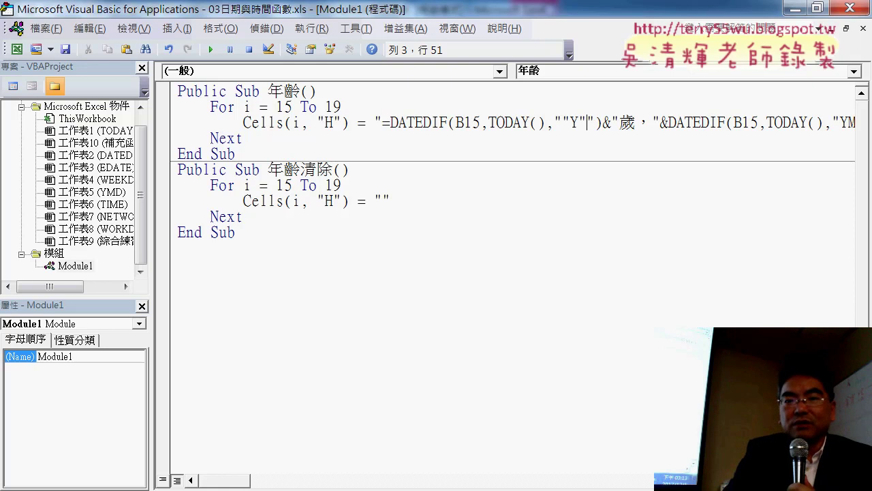
{"action": "left_click", "coordinate": [611, 123]}
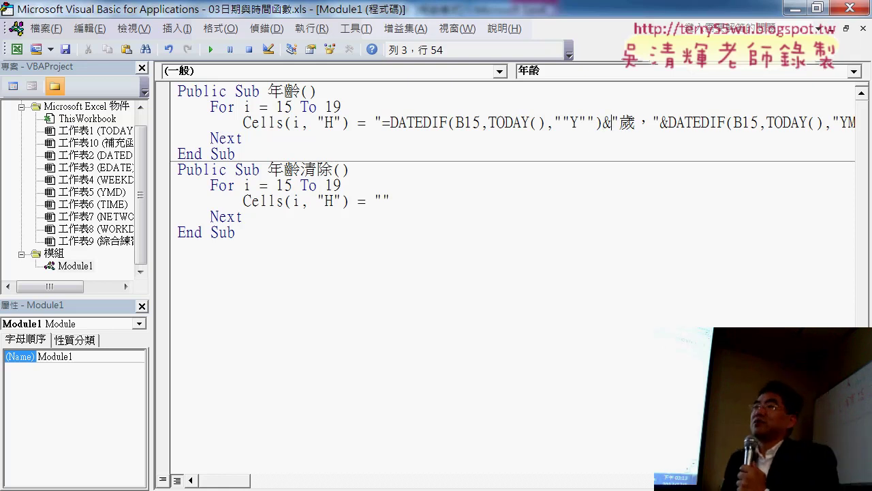
{"action": "type", "text": "\""}
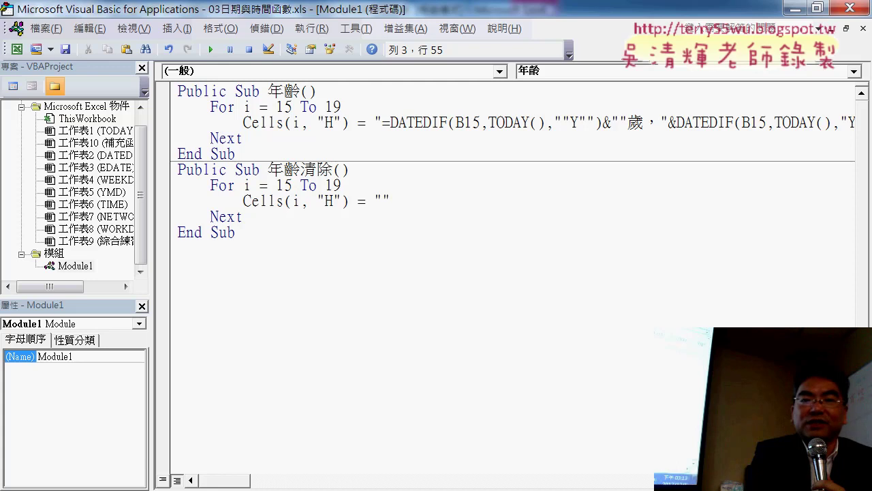
Undo the extra quotes and remove the formula text, leaving empty quotes on line 3
{"action": "key", "text": "BackSpace"}
{"action": "key", "text": "Left"}
{"action": "key", "text": "Left"}
{"action": "key", "text": "BackSpace"}
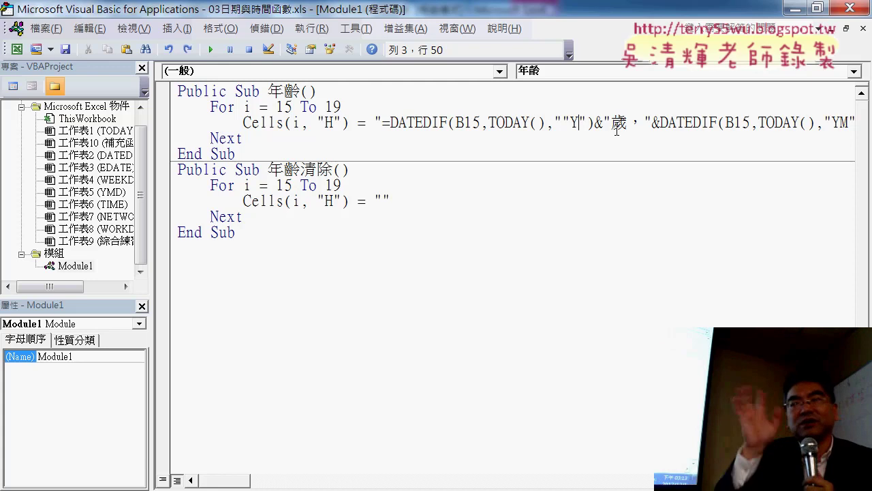
{"action": "key", "text": "Left"}
{"action": "key", "text": "BackSpace"}
{"action": "key", "text": "ctrl+z"}
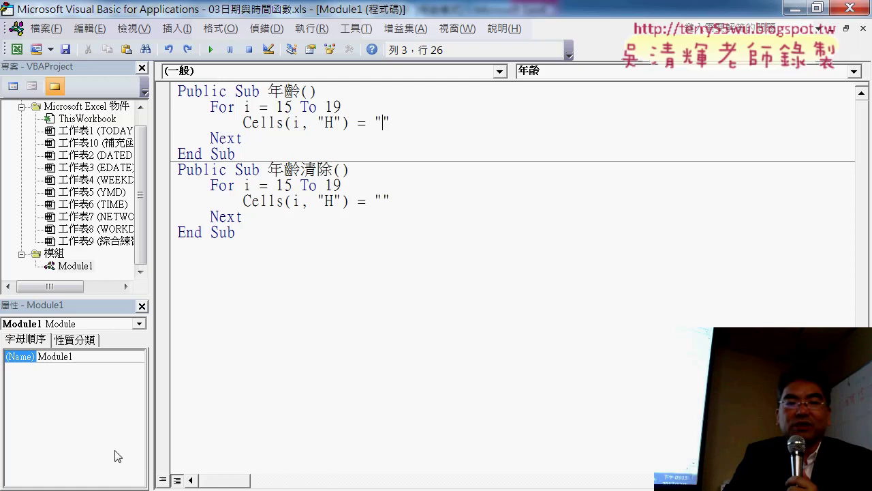
{"action": "key", "text": "super"}
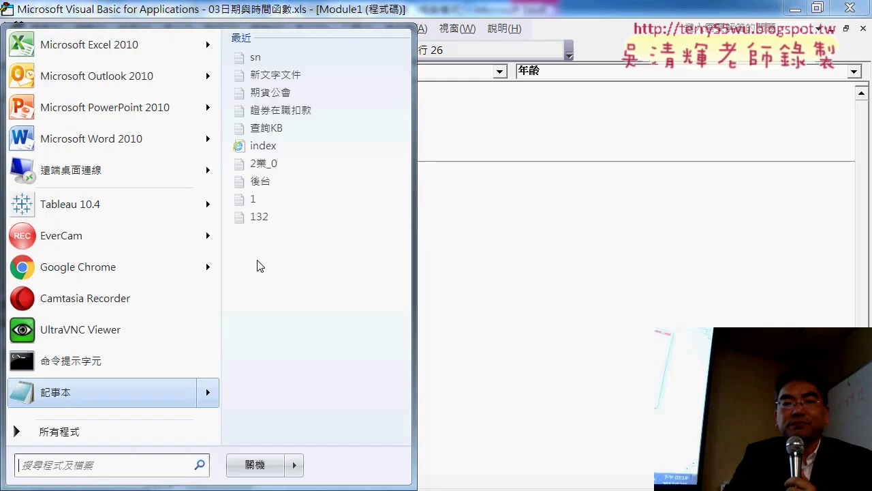
Paste the DATEDIF age formula into a new Notepad document
{"action": "left_click", "coordinate": [77, 392]}
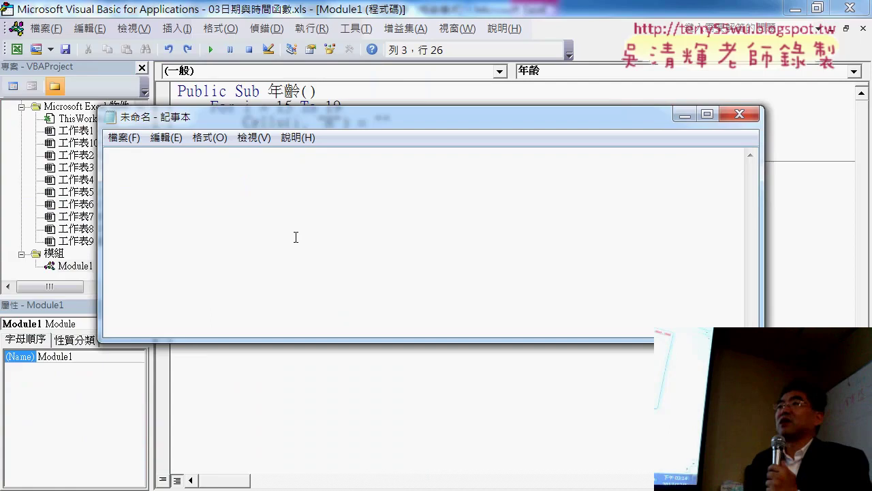
{"action": "right_click", "coordinate": [296, 213]}
{"action": "left_click", "coordinate": [317, 279]}
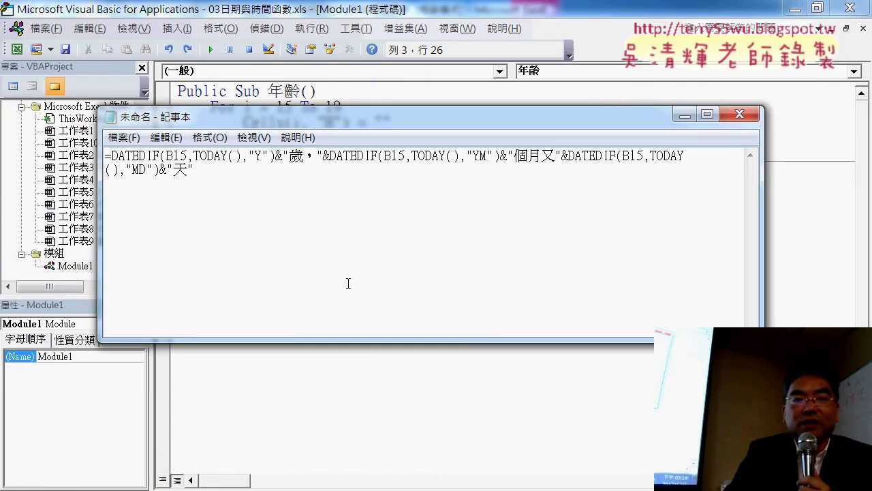
Replace every " with "" in the formula using Replace All
{"action": "left_click", "coordinate": [165, 137]}
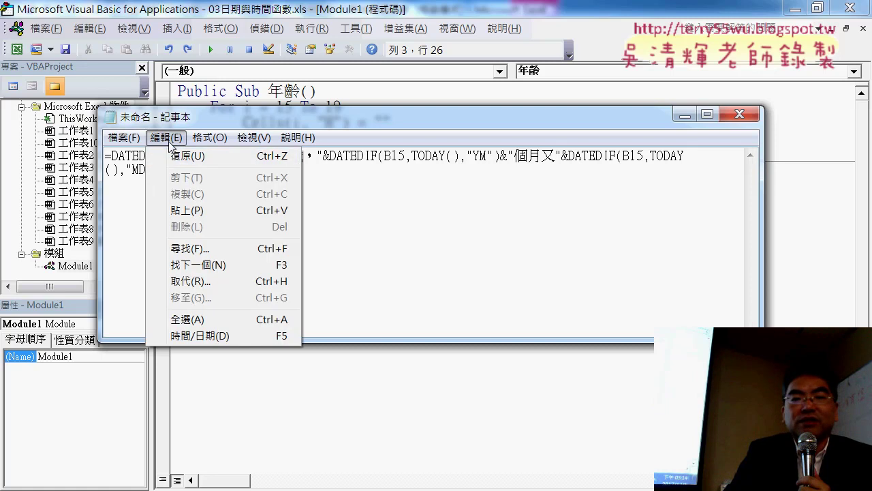
{"action": "left_click", "coordinate": [190, 280]}
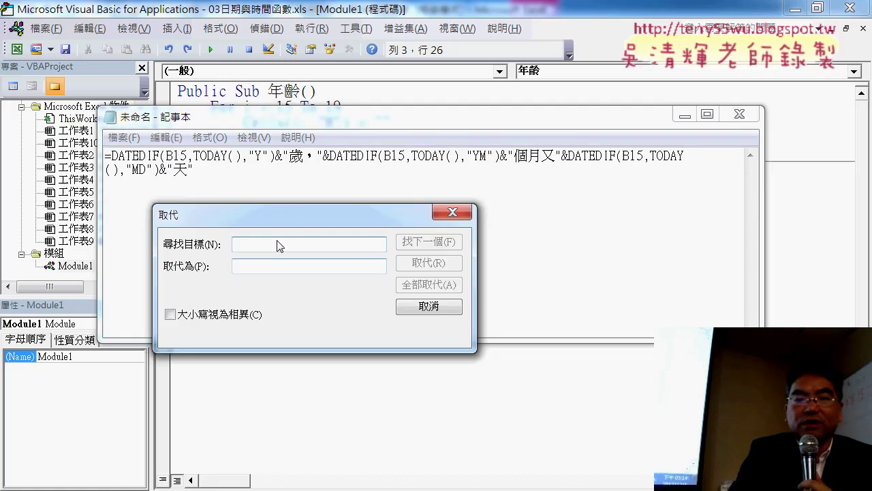
{"action": "left_click_drag", "start_coordinate": [259, 275], "coordinate": [429, 178]}
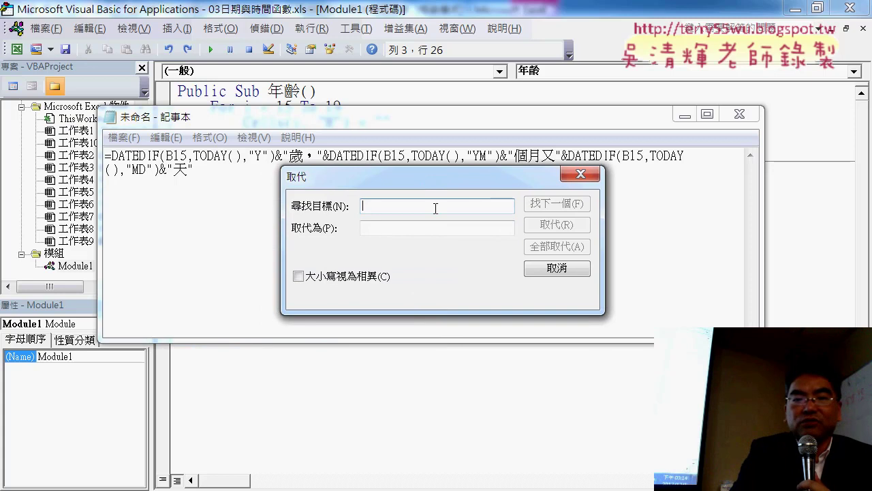
{"action": "type", "text": "\""}
{"action": "key", "text": "Tab"}
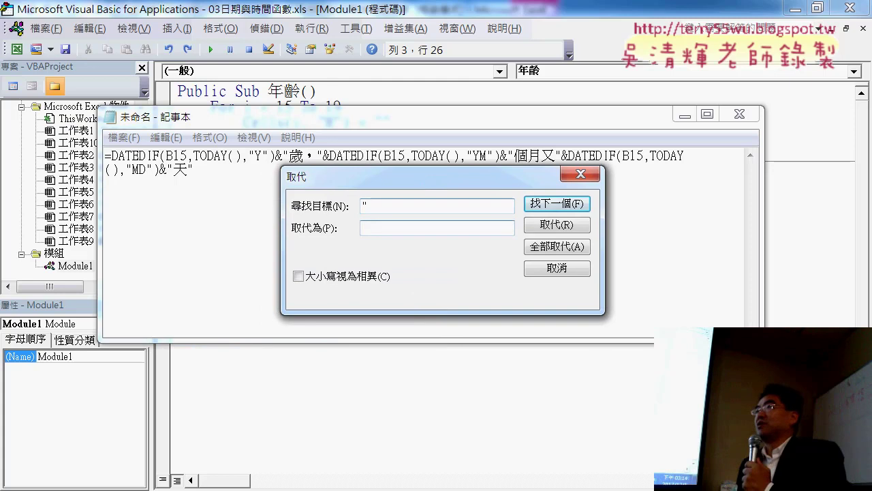
{"action": "type", "text": "\"\""}
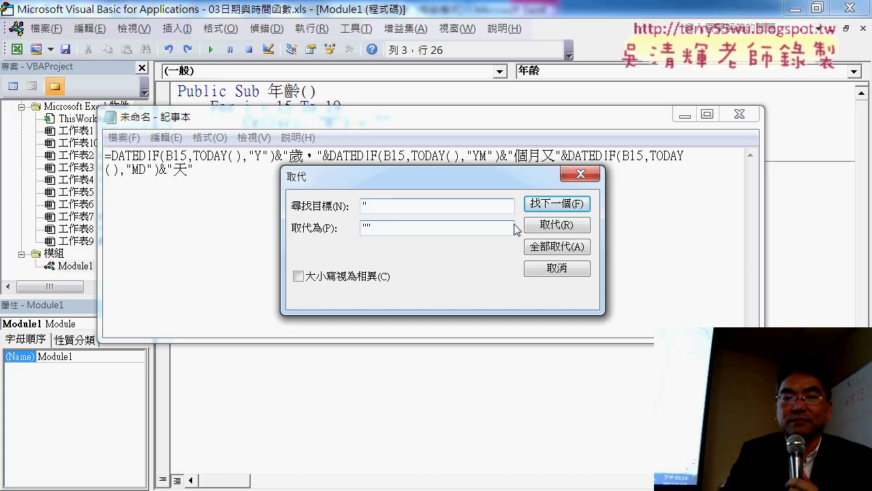
{"action": "left_click", "coordinate": [556, 250]}
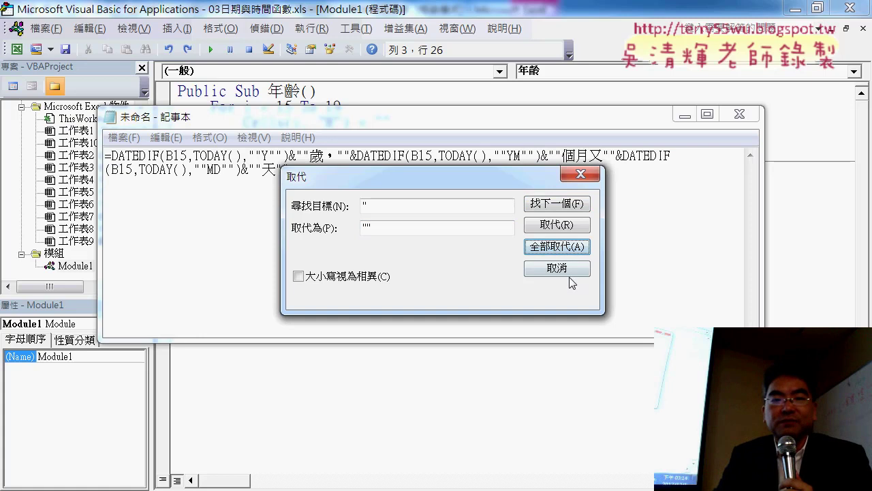
{"action": "left_click", "coordinate": [569, 270]}
Copy the quote-doubled formula and minimize Notepad
{"action": "key", "text": "ctrl+a"}
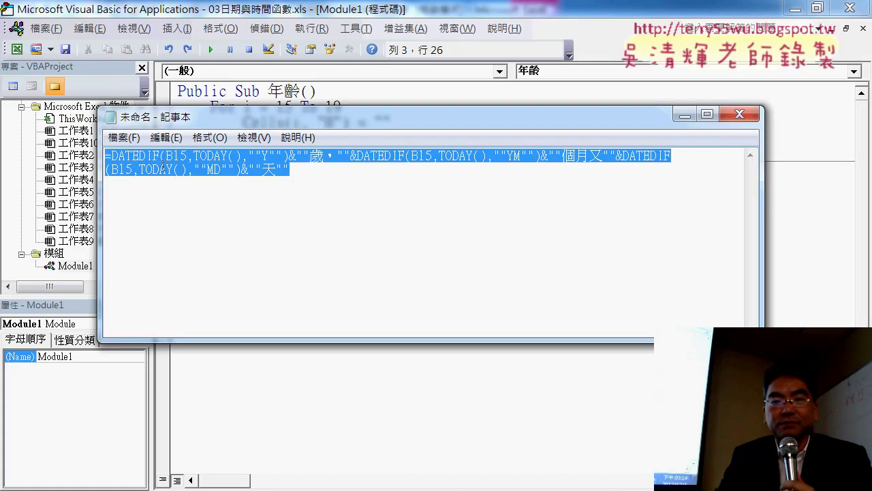
{"action": "right_click", "coordinate": [165, 169]}
{"action": "left_click", "coordinate": [204, 213]}
{"action": "left_click", "coordinate": [680, 119]}
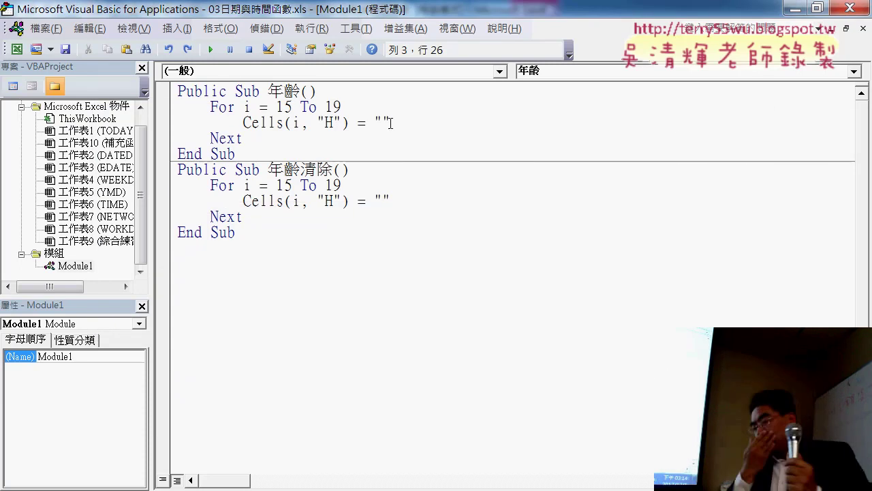
Paste the quote-doubled DATEDIF formula into line 3's quotes and shrink the editor beside the sheet
{"action": "key", "text": "ctrl+v"}
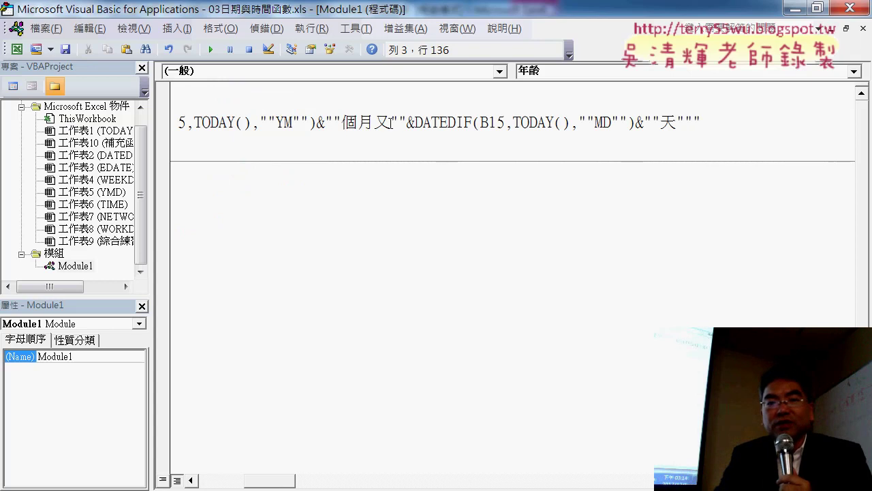
{"action": "double_click", "coordinate": [264, 5]}
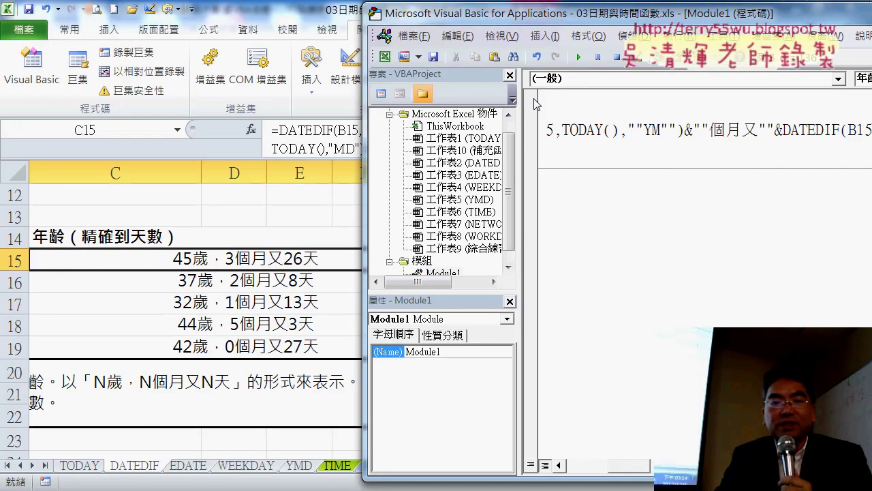
{"action": "left_click_drag", "start_coordinate": [519, 149], "coordinate": [480, 149]}
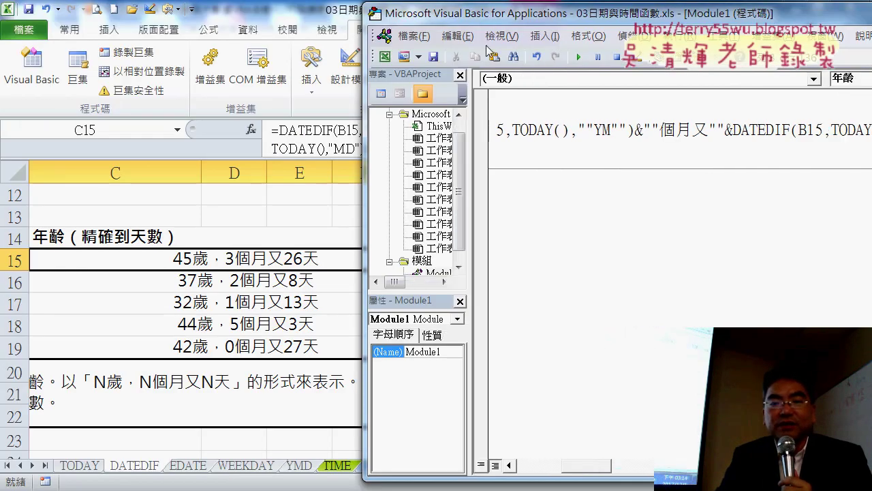
{"action": "left_click_drag", "start_coordinate": [484, 21], "coordinate": [709, 28]}
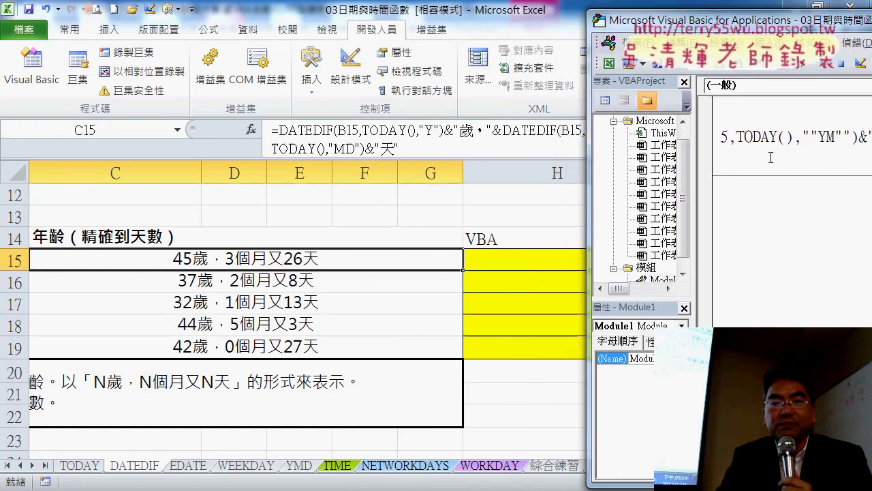
Run the 年齡 macro with F5 so H15:H19 fill with the age result
{"action": "key", "text": "Up"}
{"action": "key", "text": "Up"}
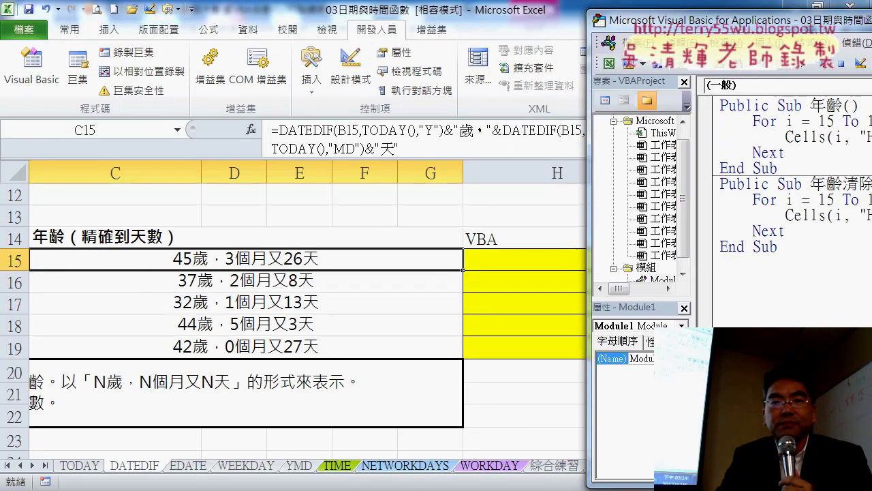
{"action": "key", "text": "F5"}
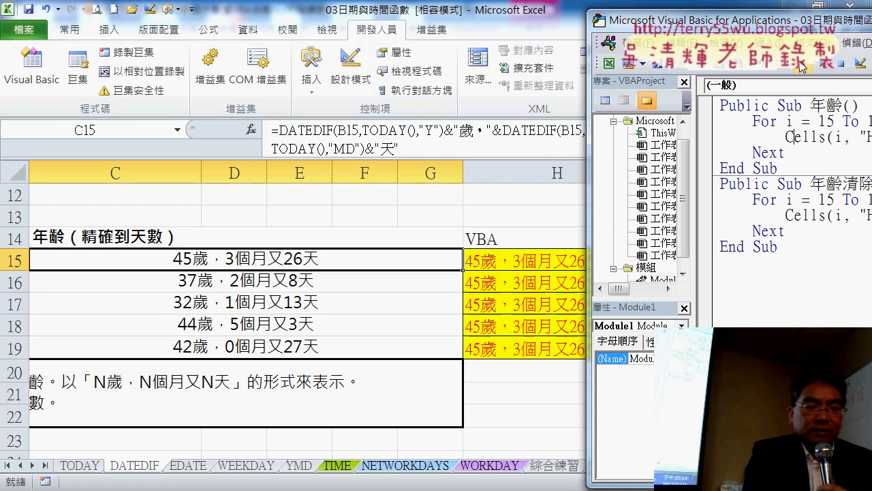
{"action": "left_click_drag", "start_coordinate": [682, 20], "coordinate": [736, 19]}
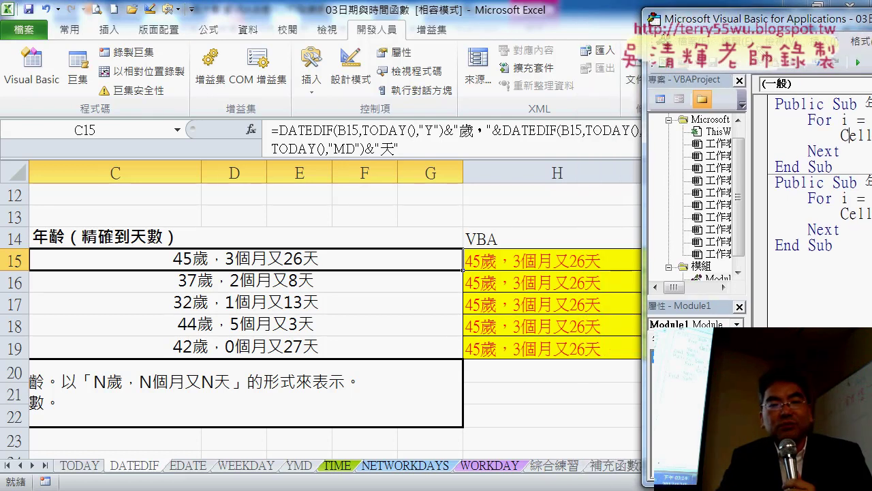
Circle the 45歲，3個月又26天 results in H15:H19 and C15, then inspect H15 and H16
{"action": "left_click_drag", "start_coordinate": [563, 369], "coordinate": [566, 371]}
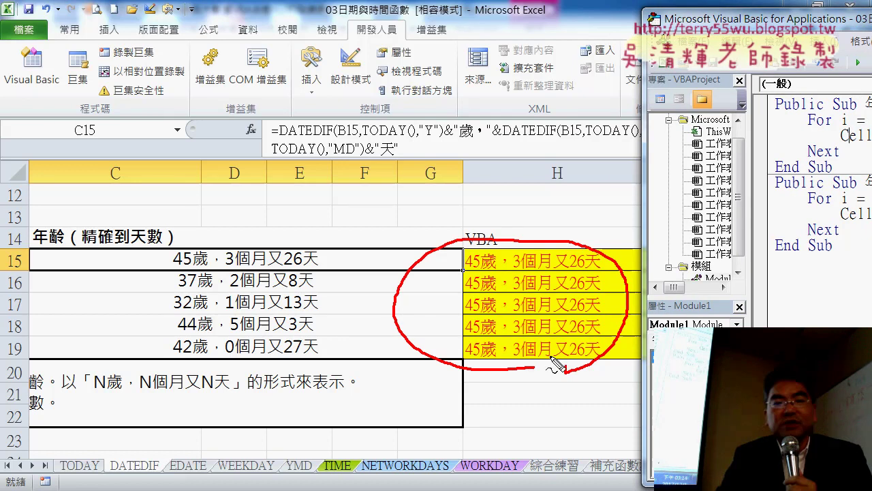
{"action": "left_click_drag", "start_coordinate": [302, 283], "coordinate": [340, 274]}
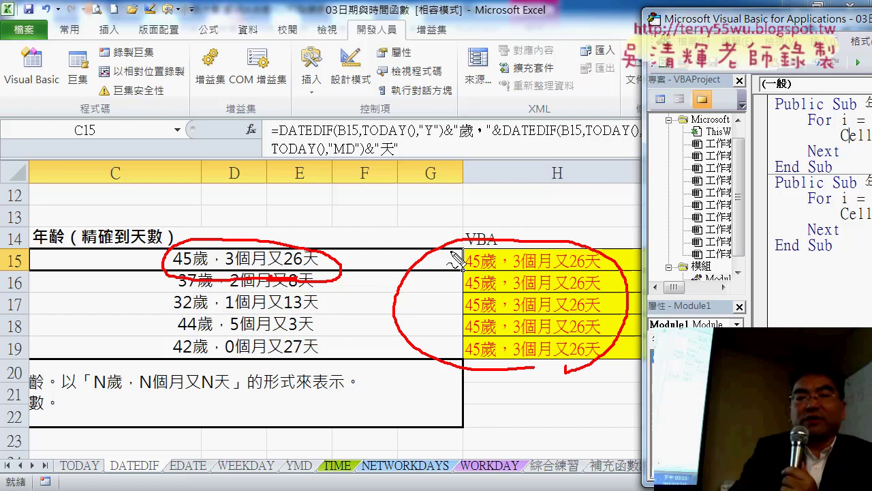
{"action": "key", "text": "Escape"}
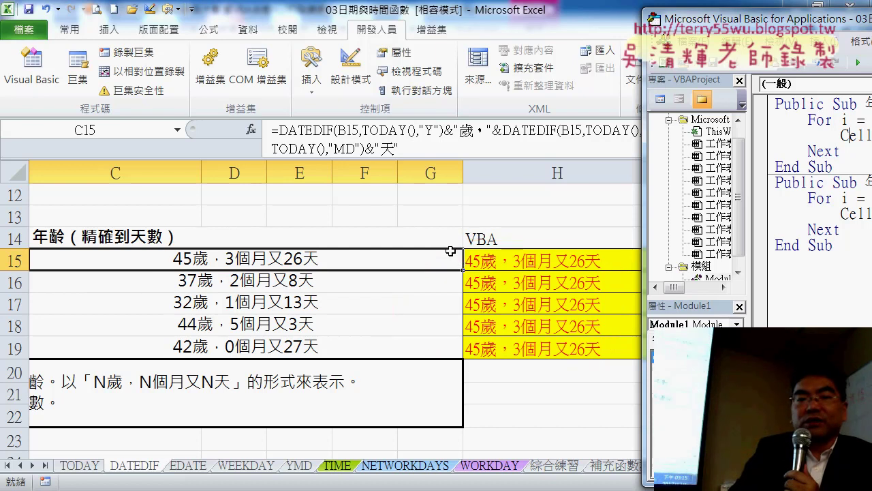
{"action": "left_click", "coordinate": [524, 267]}
{"action": "left_click", "coordinate": [518, 289]}
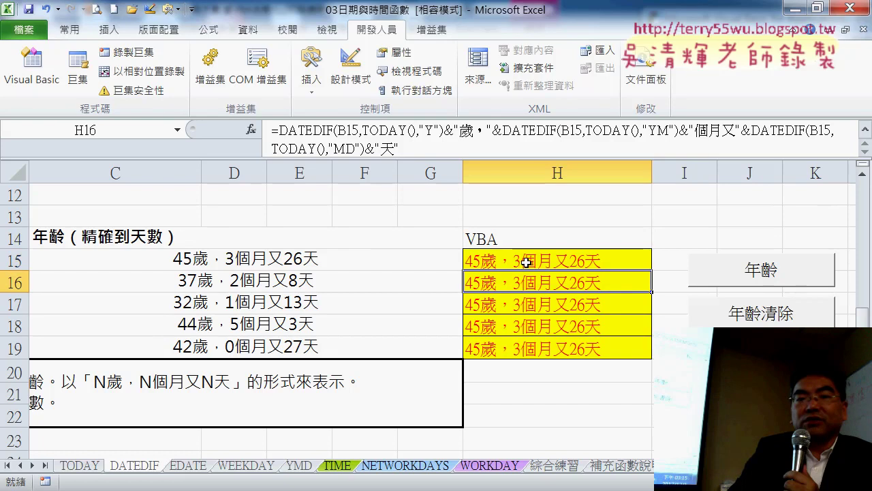
{"action": "left_click", "coordinate": [399, 266]}
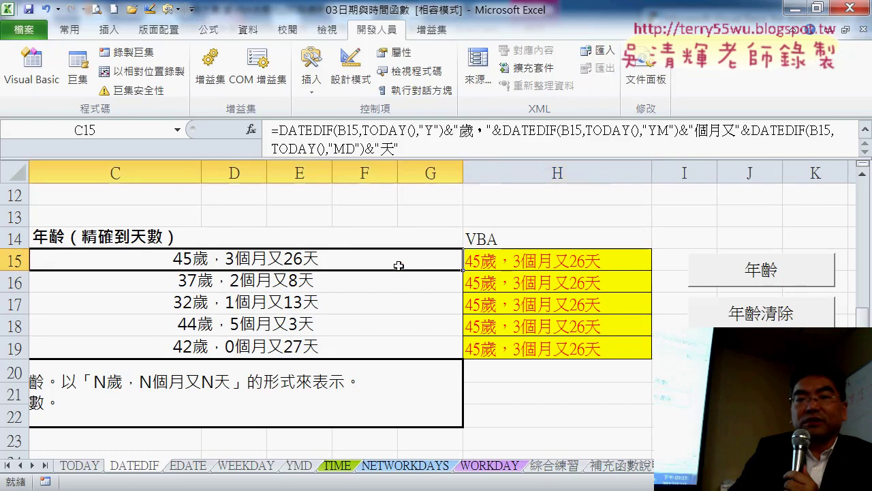
{"action": "left_click", "coordinate": [345, 286]}
{"action": "left_click", "coordinate": [350, 257]}
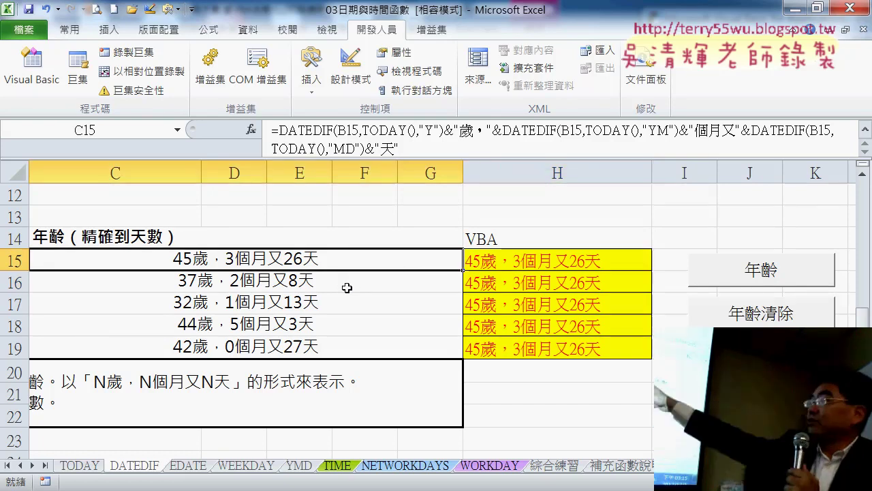
{"action": "left_click", "coordinate": [347, 287]}
{"action": "left_click", "coordinate": [349, 259]}
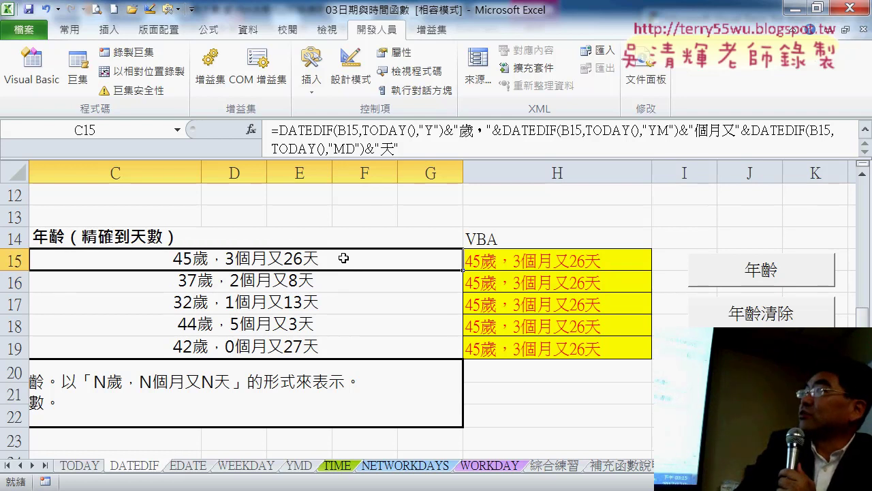
{"action": "left_click", "coordinate": [293, 288]}
{"action": "left_click", "coordinate": [295, 263]}
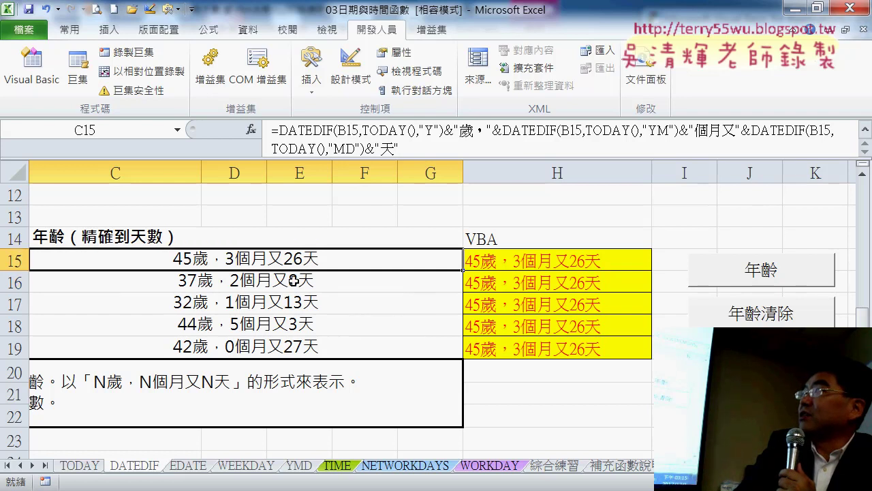
{"action": "left_click", "coordinate": [293, 281]}
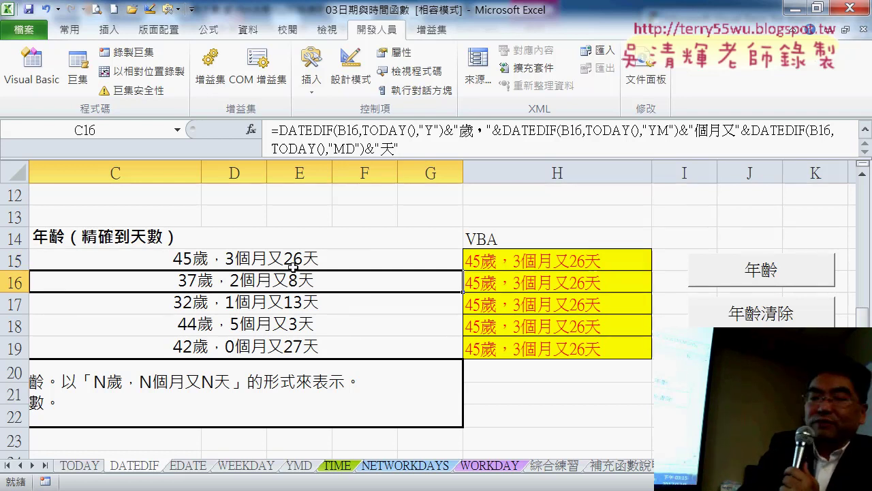
{"action": "left_click", "coordinate": [293, 266]}
{"action": "left_click", "coordinate": [291, 280]}
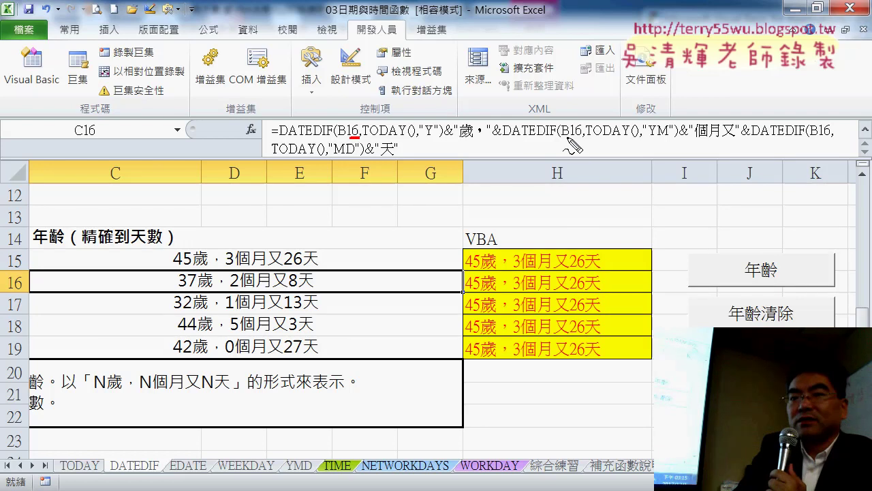
{"action": "left_click_drag", "start_coordinate": [563, 136], "coordinate": [583, 137]}
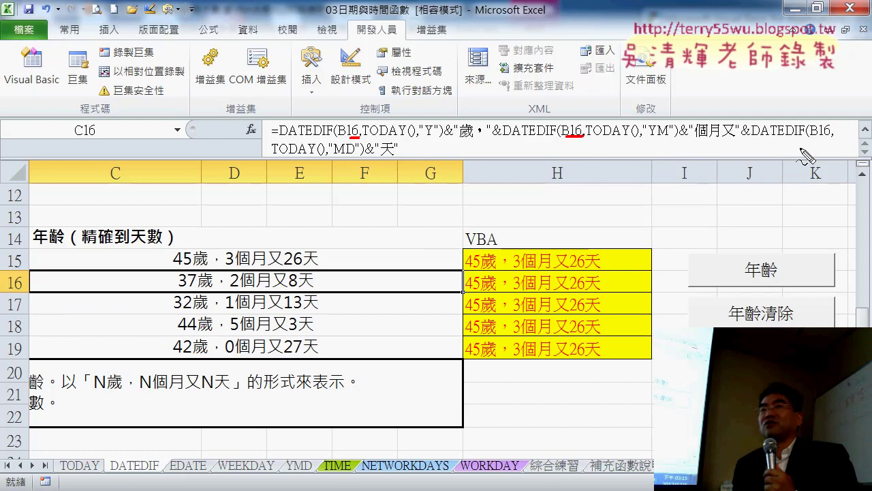
{"action": "left_click_drag", "start_coordinate": [820, 139], "coordinate": [833, 140]}
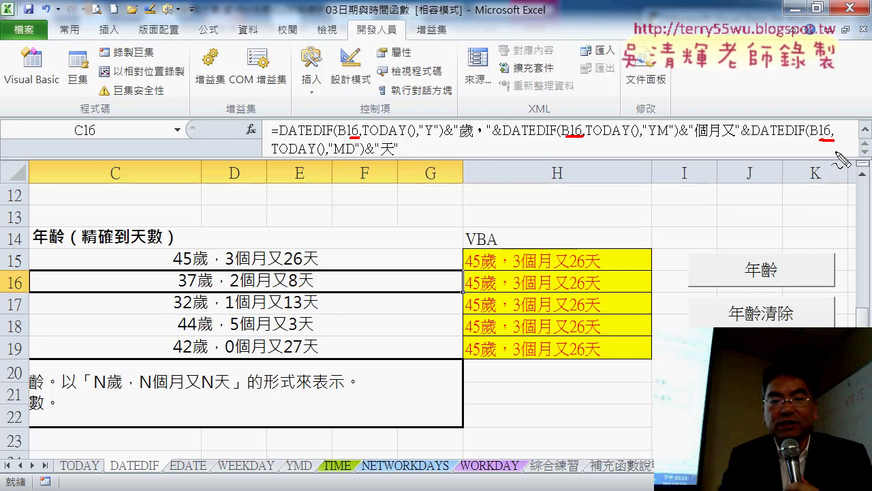
{"action": "key", "text": "Escape"}
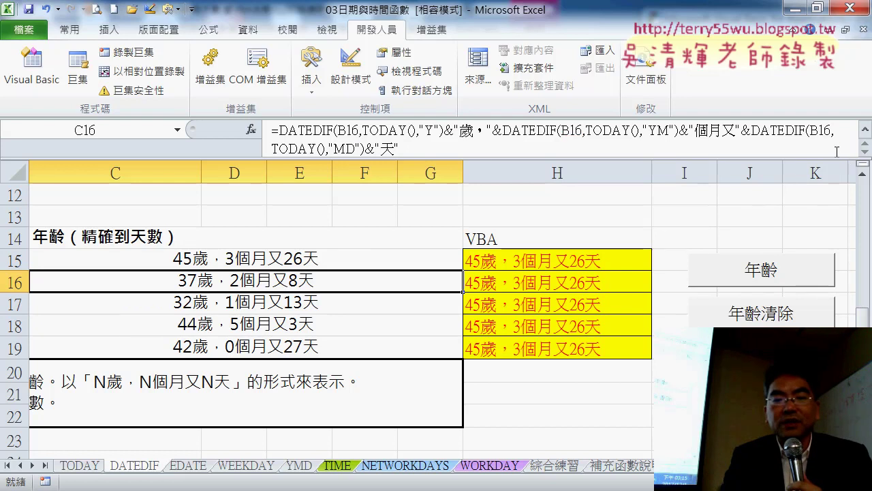
{"action": "mouse_move", "coordinate": [376, 488]}
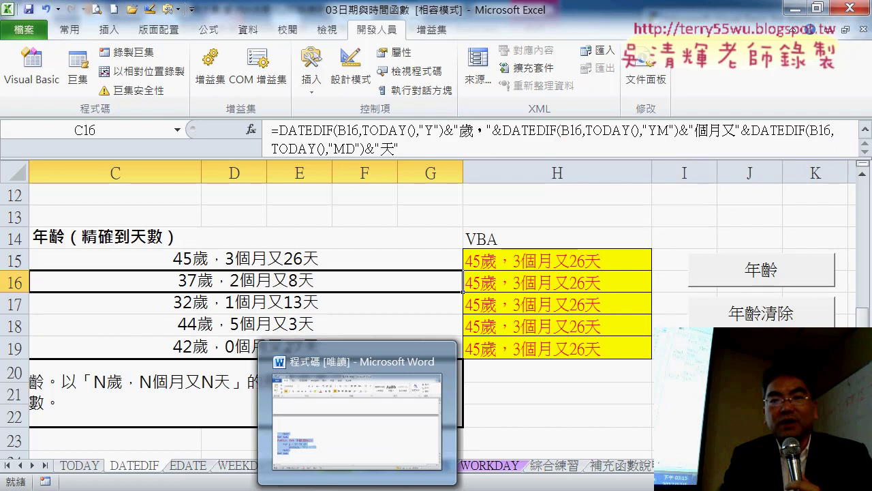
{"action": "mouse_move", "coordinate": [341, 488]}
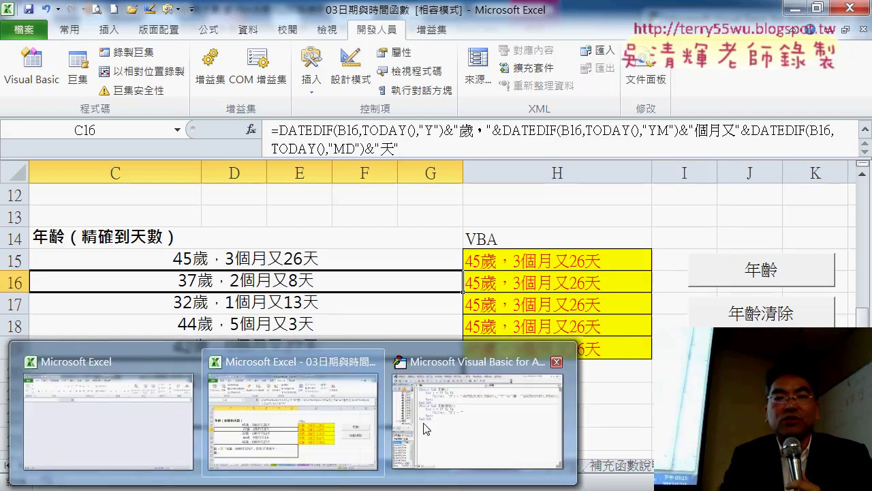
Replace the 15 in the first B15 reference with " & i & "
{"action": "left_click", "coordinate": [424, 428]}
{"action": "mouse_move", "coordinate": [784, 19]}
{"action": "left_mouse_down"}
{"action": "mouse_move", "coordinate": [133, 17]}
{"action": "mouse_move", "coordinate": [143, 26]}
{"action": "left_mouse_up"}
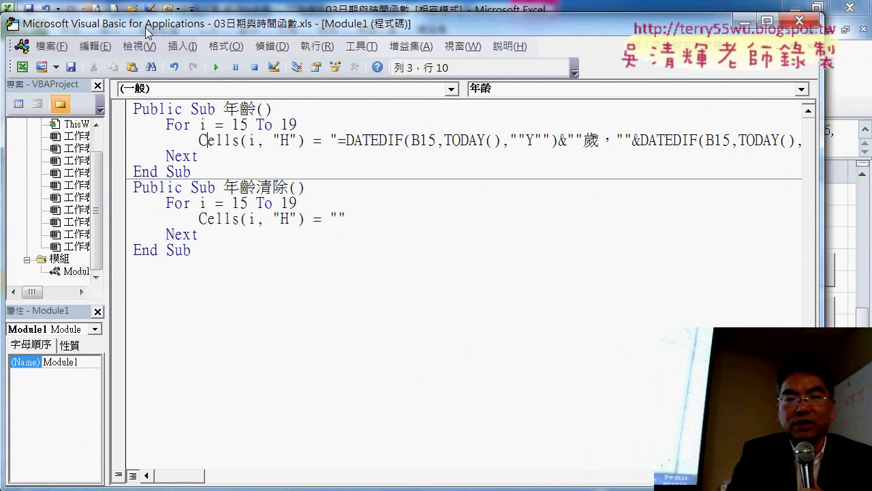
{"action": "left_click_drag", "start_coordinate": [418, 141], "coordinate": [437, 140]}
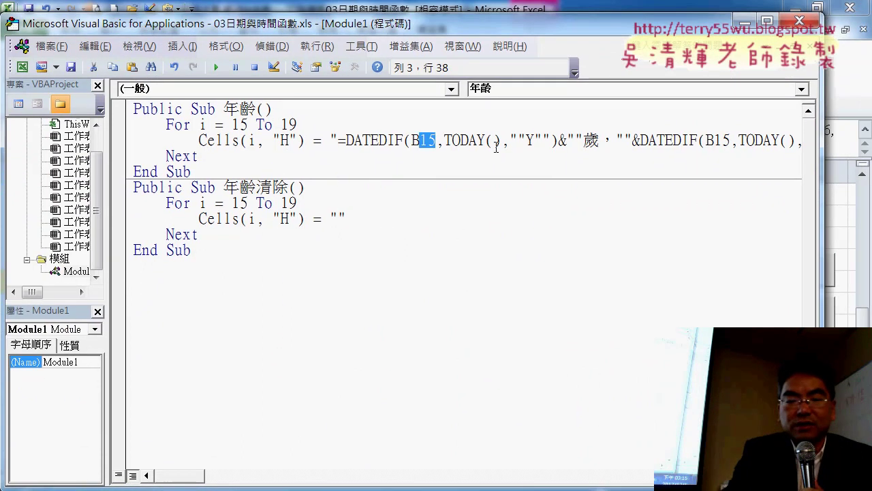
{"action": "type", "text": "\"\""}
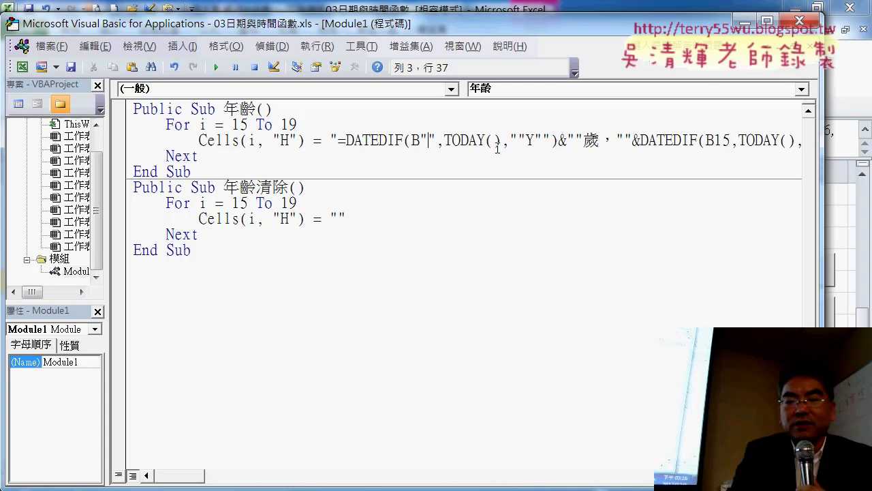
{"action": "type", "text": "&"}
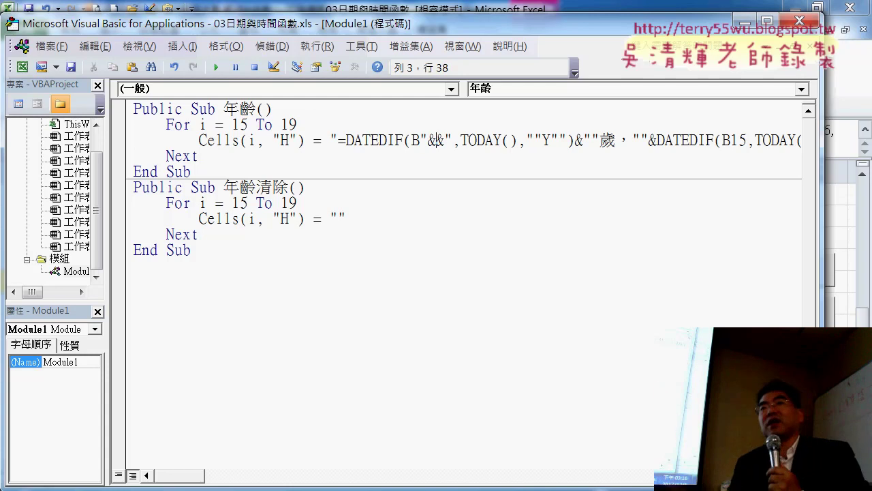
{"action": "type", "text": "i"}
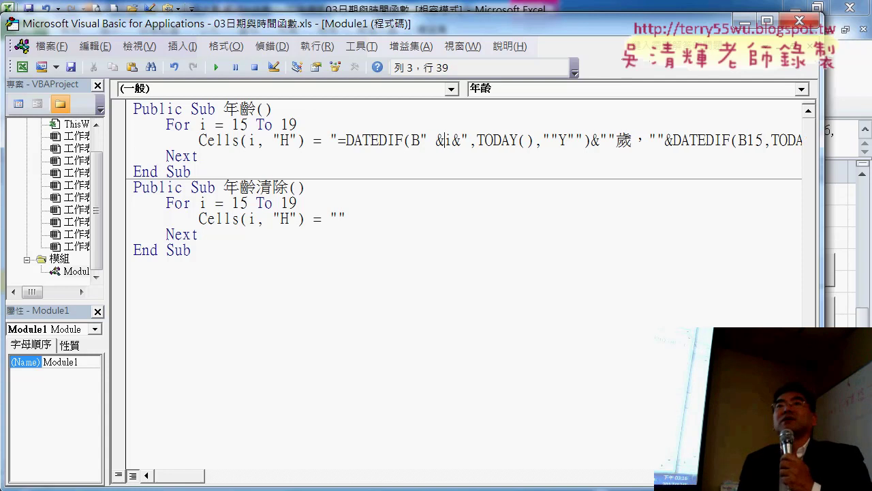
{"action": "key", "text": "Right"}
{"action": "key", "text": "Right"}
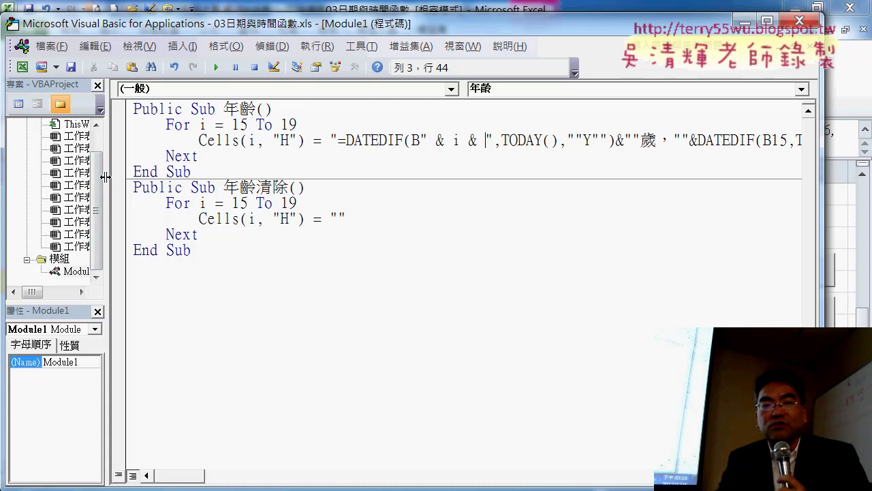
{"action": "left_click_drag", "start_coordinate": [108, 175], "coordinate": [62, 175]}
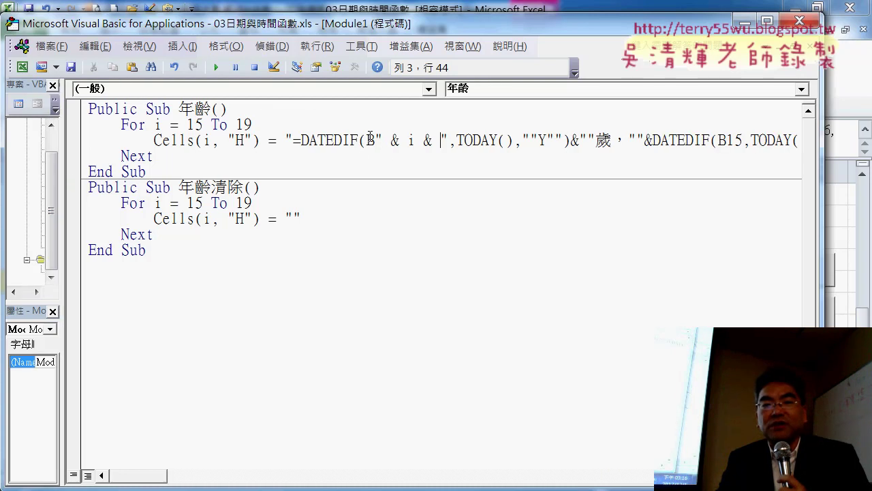
Copy the " & i & " fragment and paste it over the second 15
{"action": "left_click_drag", "start_coordinate": [374, 139], "coordinate": [447, 139]}
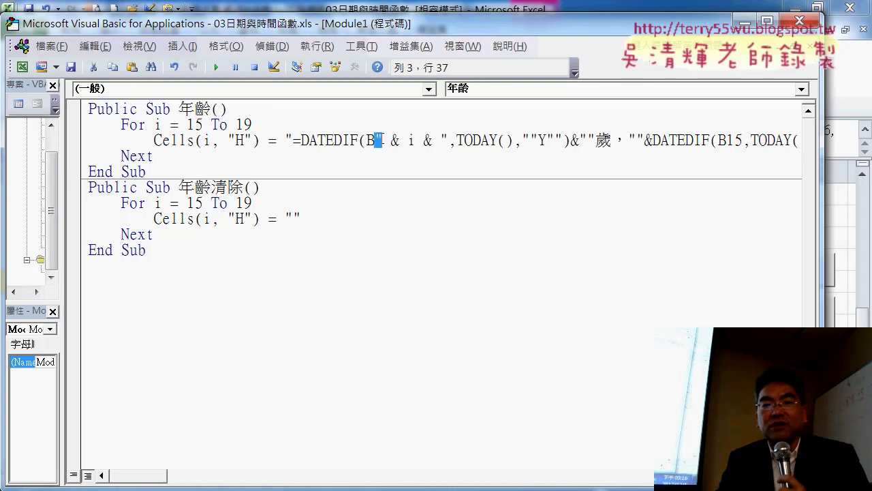
{"action": "right_click", "coordinate": [428, 141]}
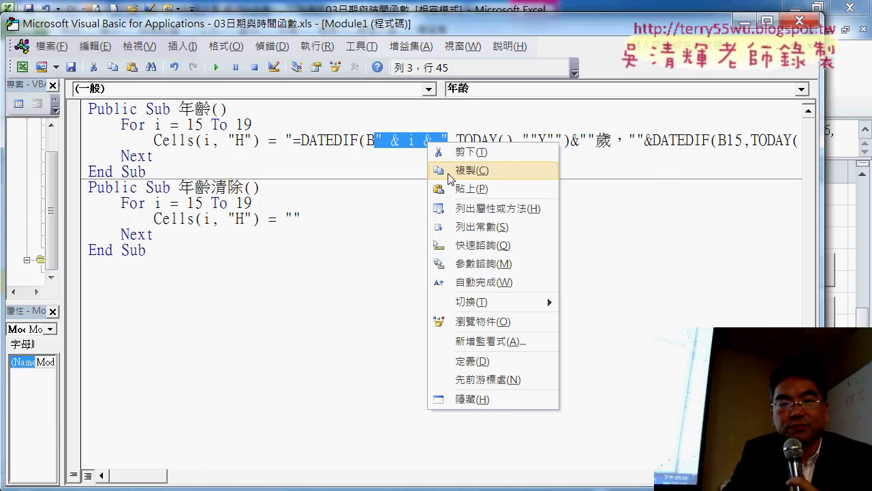
{"action": "left_click", "coordinate": [451, 175]}
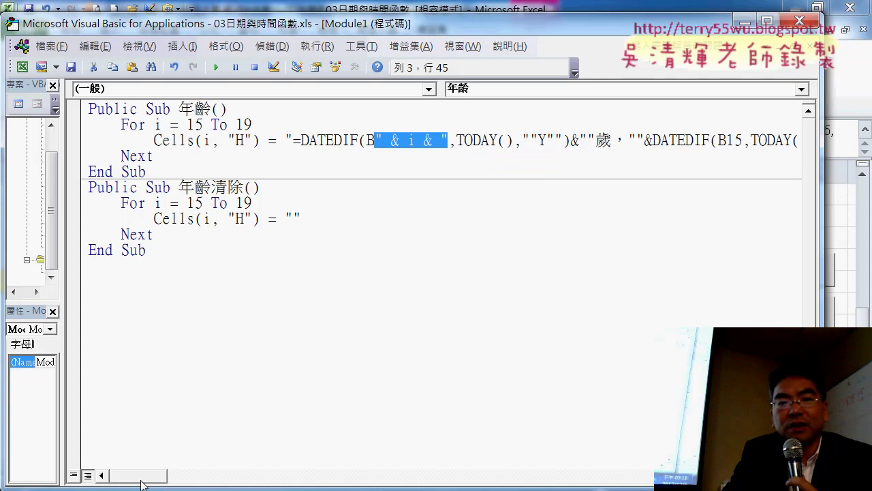
{"action": "left_click_drag", "start_coordinate": [143, 484], "coordinate": [163, 484]}
{"action": "left_click_drag", "start_coordinate": [482, 140], "coordinate": [491, 141]}
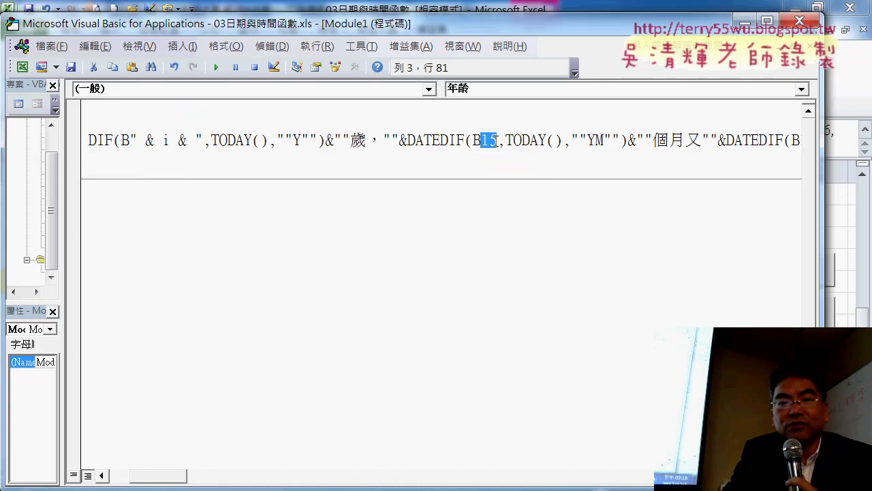
{"action": "right_click", "coordinate": [491, 141]}
{"action": "left_click", "coordinate": [516, 186]}
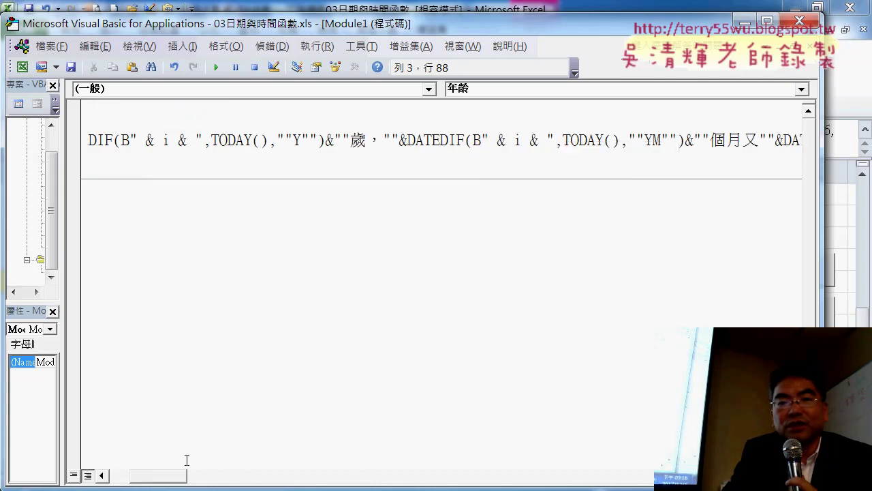
Paste the " & i & " fragment over the third 15 as well
{"action": "left_click_drag", "start_coordinate": [166, 481], "coordinate": [190, 482]}
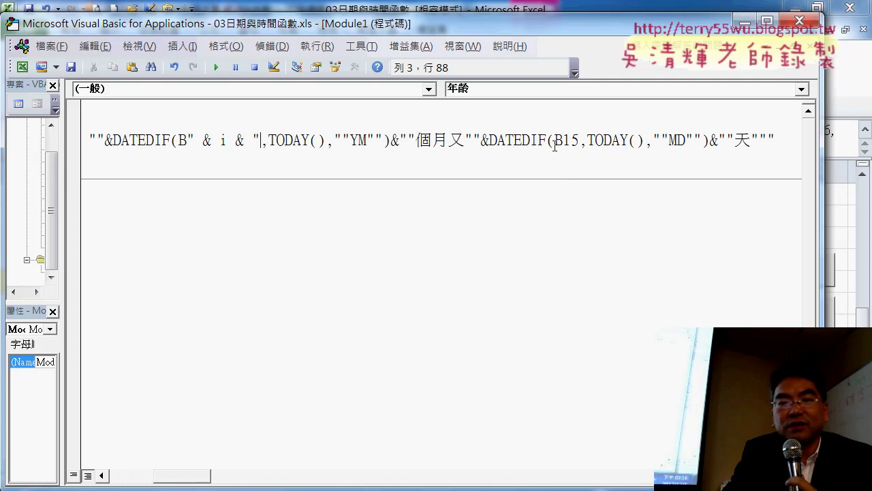
{"action": "left_click_drag", "start_coordinate": [562, 140], "coordinate": [570, 140]}
{"action": "right_click", "coordinate": [572, 146]}
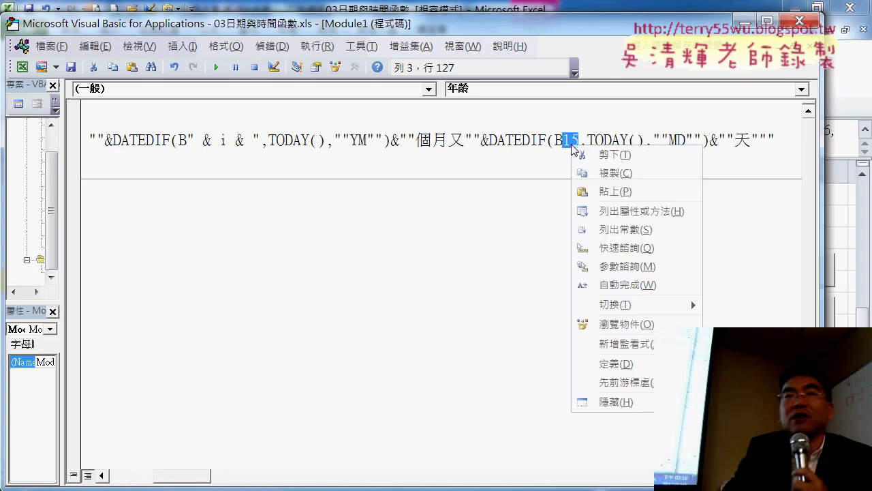
{"action": "left_click", "coordinate": [616, 190]}
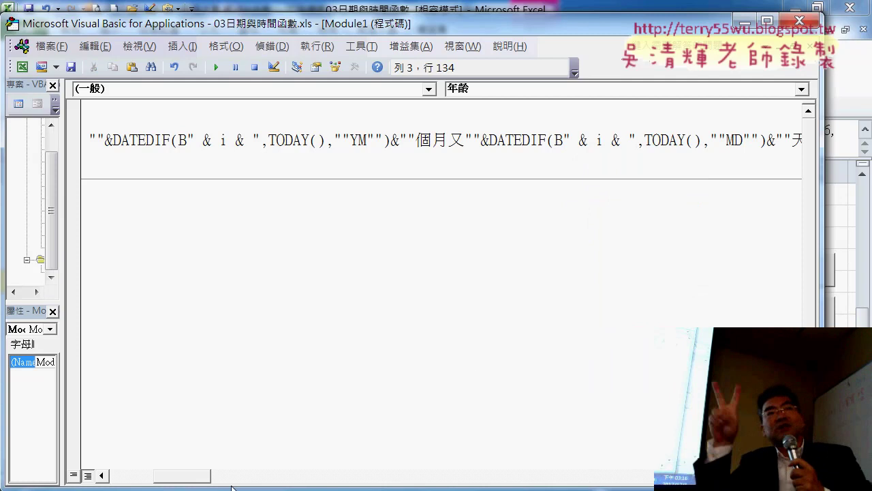
{"action": "left_click_drag", "start_coordinate": [182, 475], "coordinate": [137, 474]}
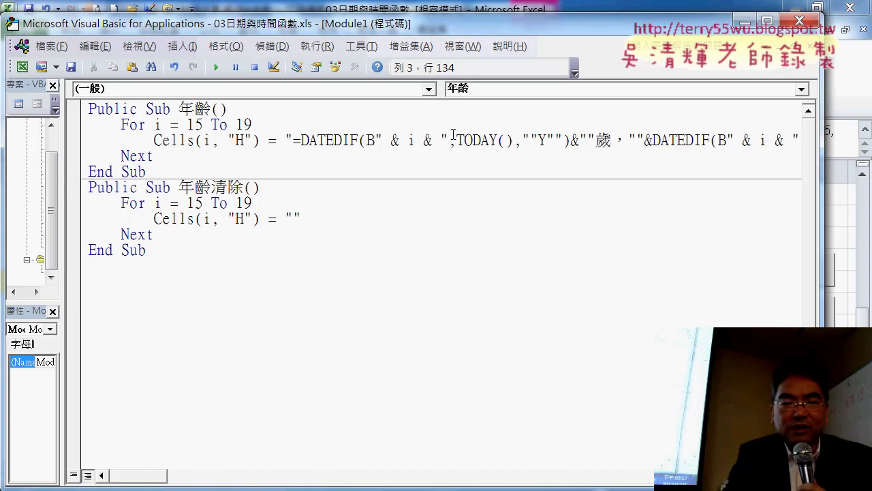
Retype the first reference as DATEDIF(B" & i & " with spaces around each & and i
{"action": "left_click_drag", "start_coordinate": [450, 140], "coordinate": [374, 140]}
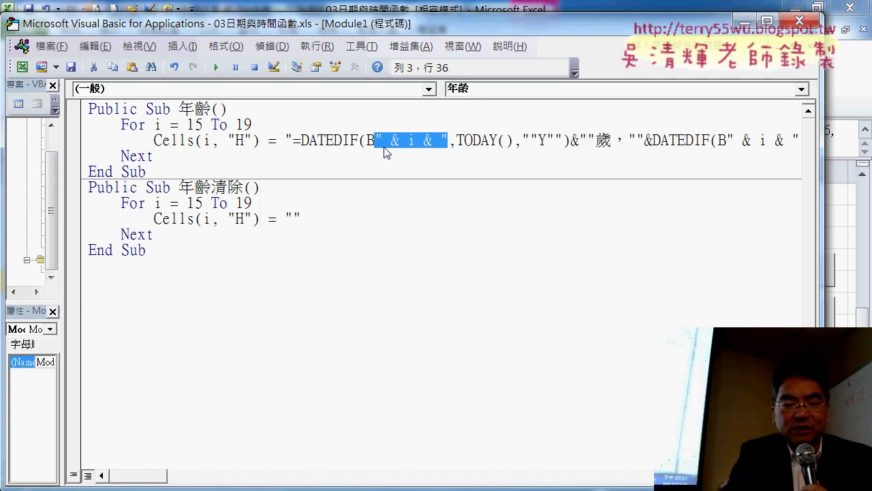
{"action": "type", "text": "\""}
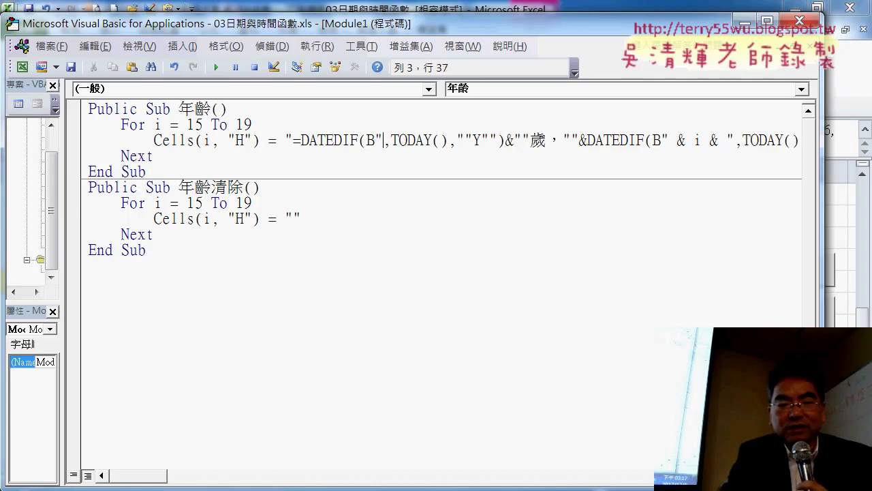
{"action": "type", "text": "\""}
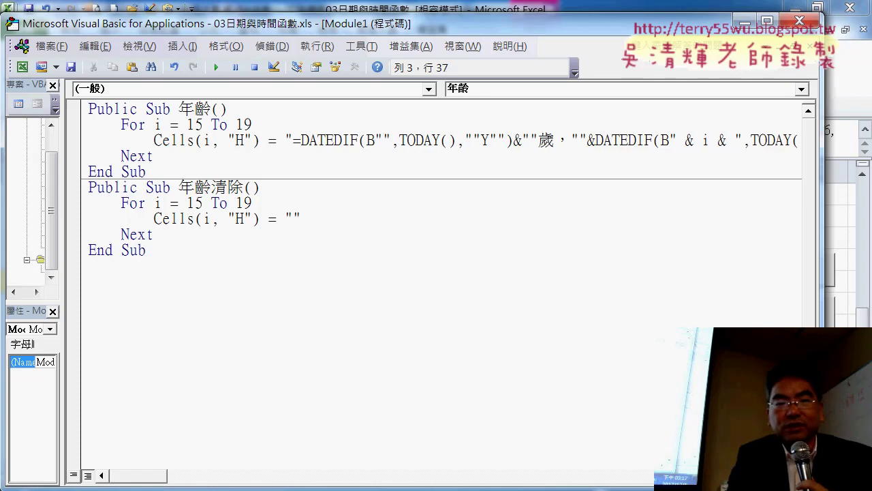
{"action": "type", "text": "&&"}
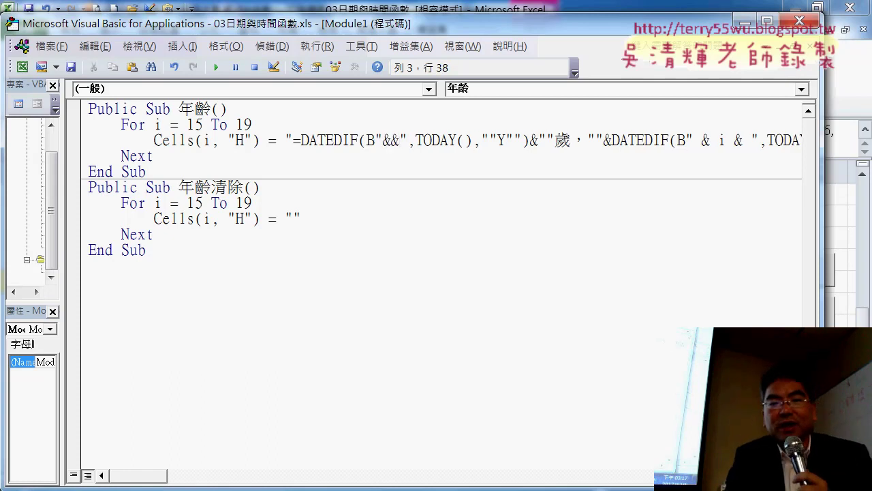
{"action": "type", "text": "i"}
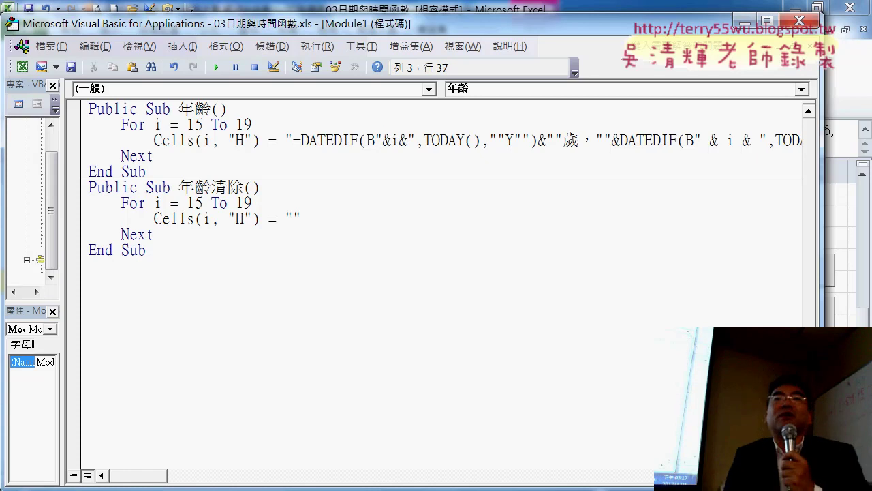
{"action": "key", "text": "space"}
{"action": "key", "text": "Right"}
{"action": "key", "text": "space"}
{"action": "key", "text": "Right"}
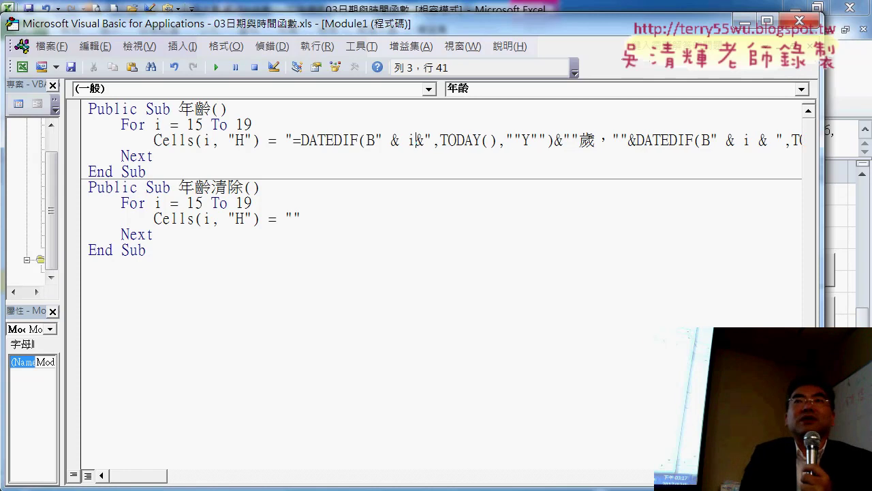
{"action": "key", "text": "space"}
{"action": "key", "text": "Right"}
{"action": "key", "text": "space"}
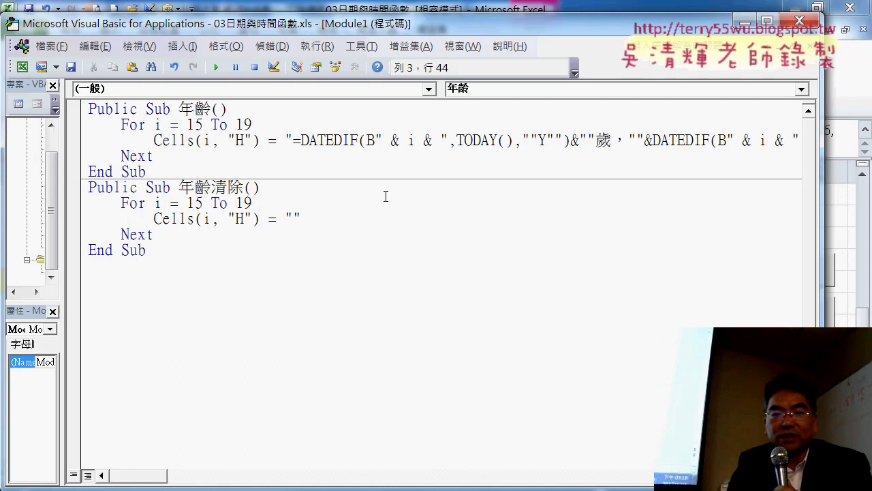
{"action": "mouse_move", "coordinate": [318, 485]}
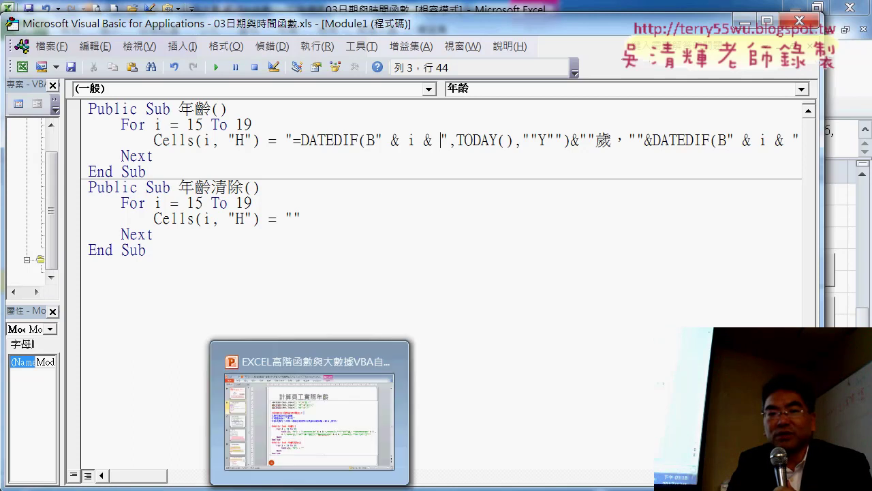
{"action": "left_click", "coordinate": [317, 453]}
{"action": "scroll", "coordinate": [378, 409], "scroll_direction": "down", "scroll_amount": 1}
{"action": "scroll", "coordinate": [378, 411], "scroll_direction": "down", "scroll_amount": 2}
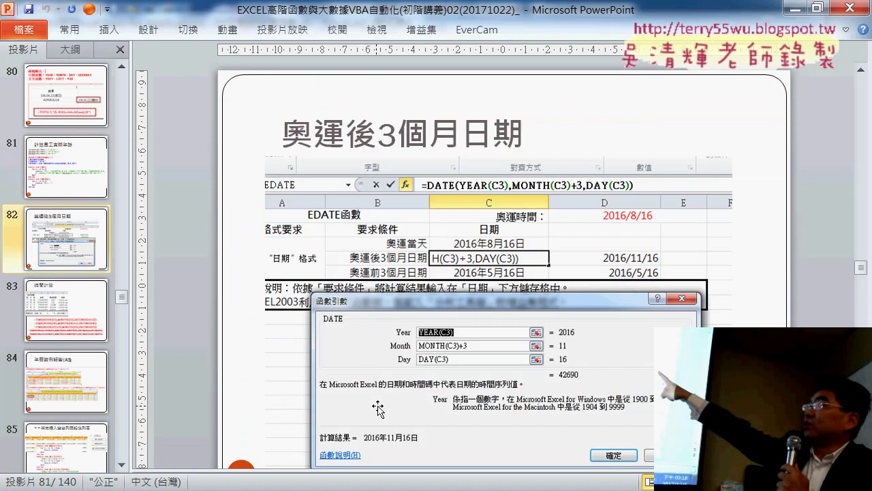
{"action": "scroll", "coordinate": [381, 411], "scroll_direction": "up", "scroll_amount": 2}
{"action": "left_click", "coordinate": [349, 206]}
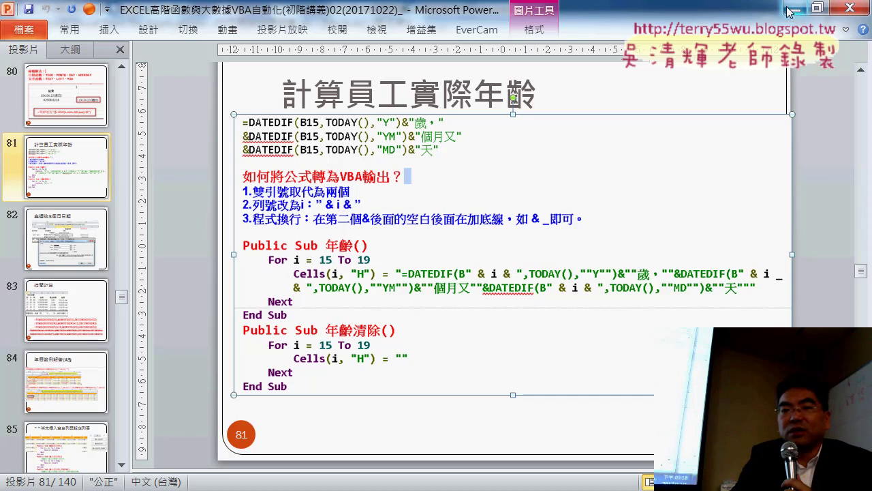
{"action": "left_click", "coordinate": [791, 9]}
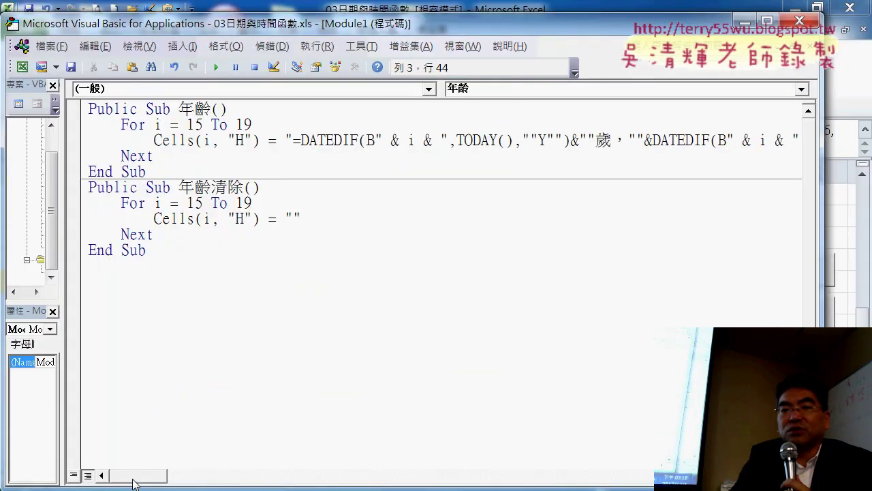
Place the insertion point just after the second & and its space on line 3
{"action": "left_click_drag", "start_coordinate": [132, 482], "coordinate": [156, 484]}
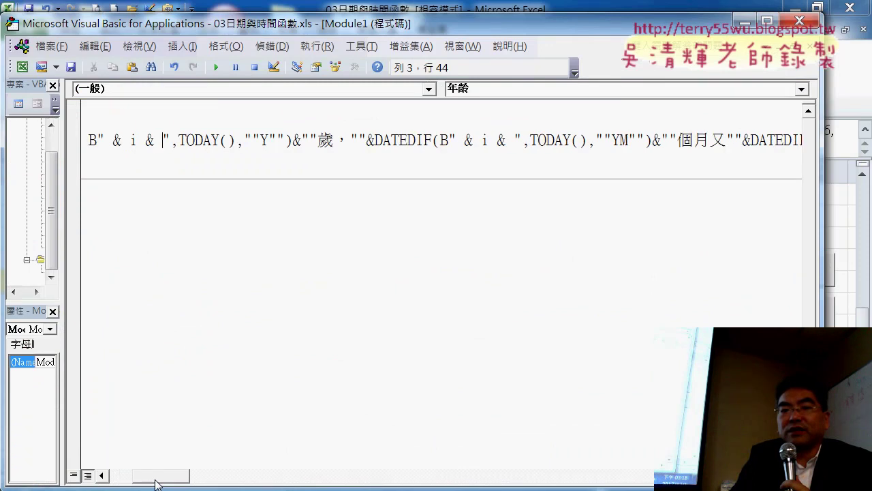
{"action": "left_click_drag", "start_coordinate": [155, 484], "coordinate": [86, 483]}
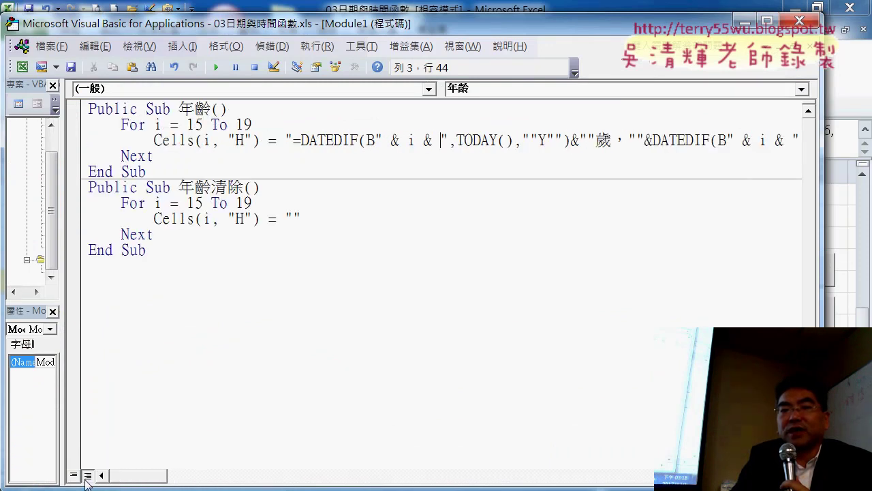
{"action": "left_click", "coordinate": [415, 140]}
{"action": "left_click", "coordinate": [440, 140]}
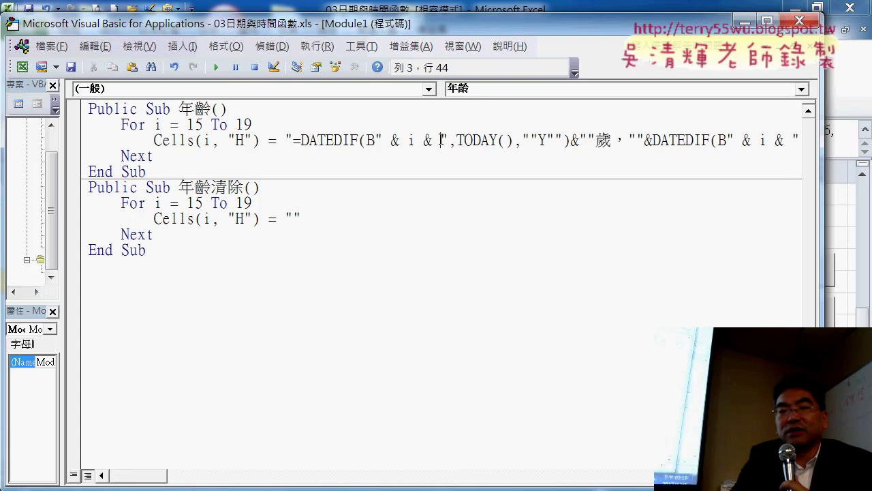
{"action": "left_click", "coordinate": [393, 141]}
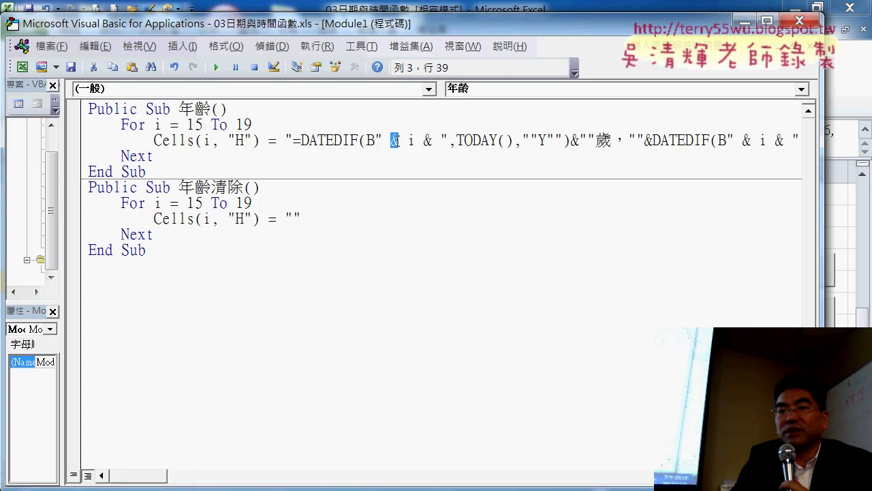
{"action": "left_click", "coordinate": [426, 141]}
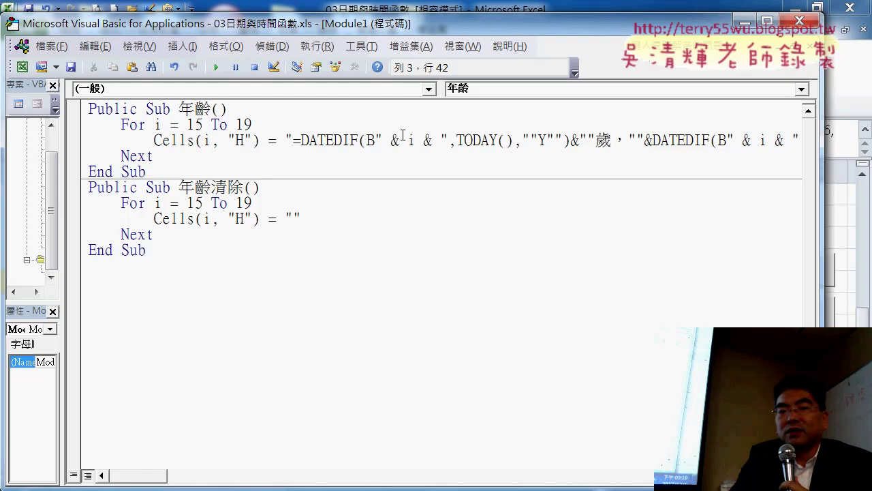
{"action": "left_click_drag", "start_coordinate": [422, 140], "coordinate": [432, 141]}
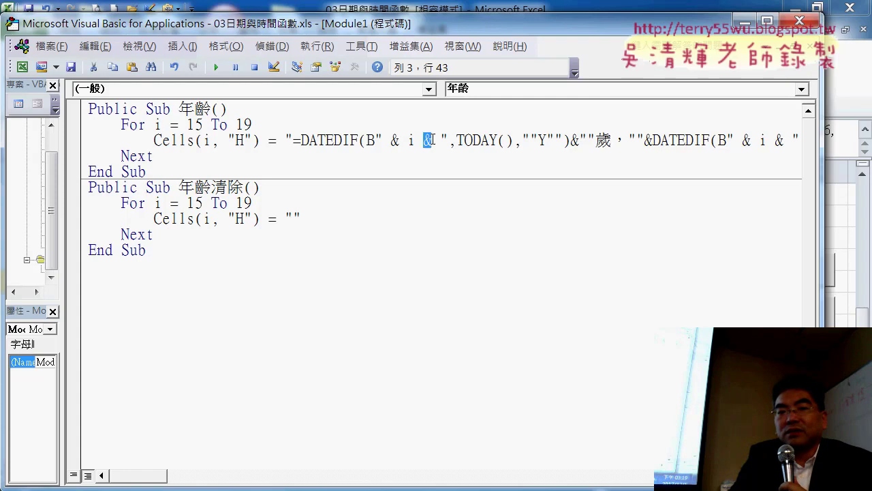
{"action": "left_click", "coordinate": [442, 139]}
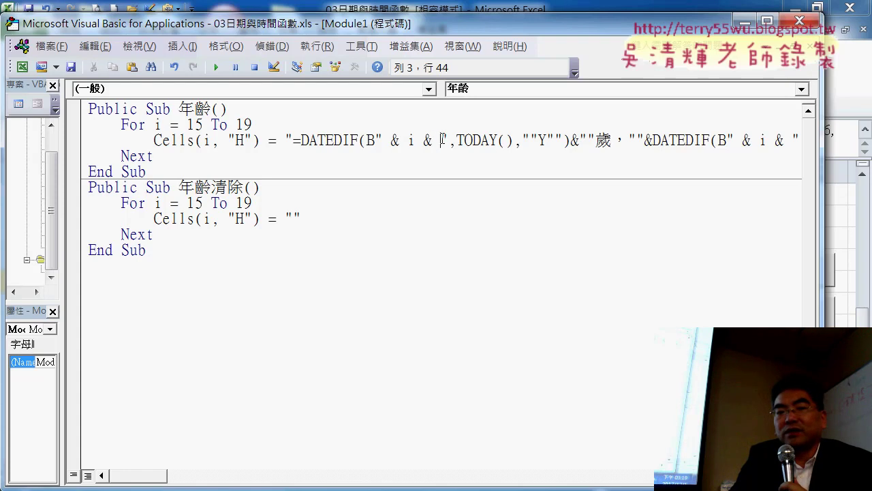
{"action": "key", "text": "shift+Left"}
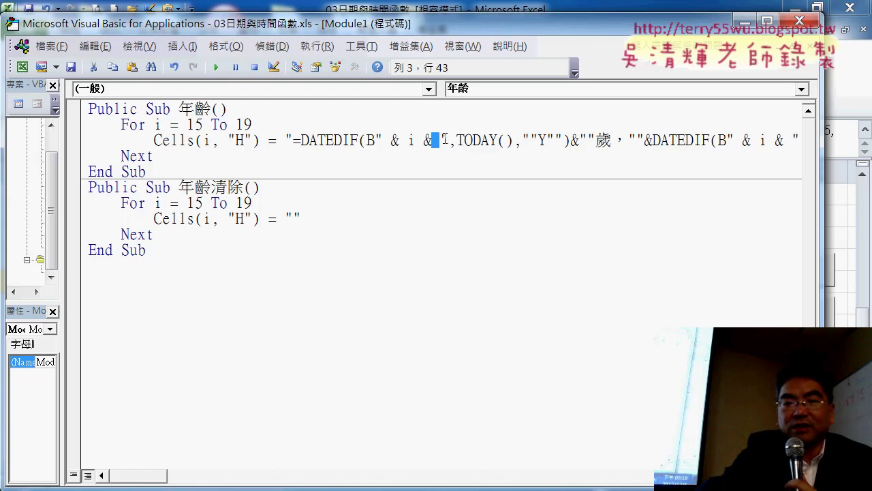
{"action": "left_click", "coordinate": [442, 140]}
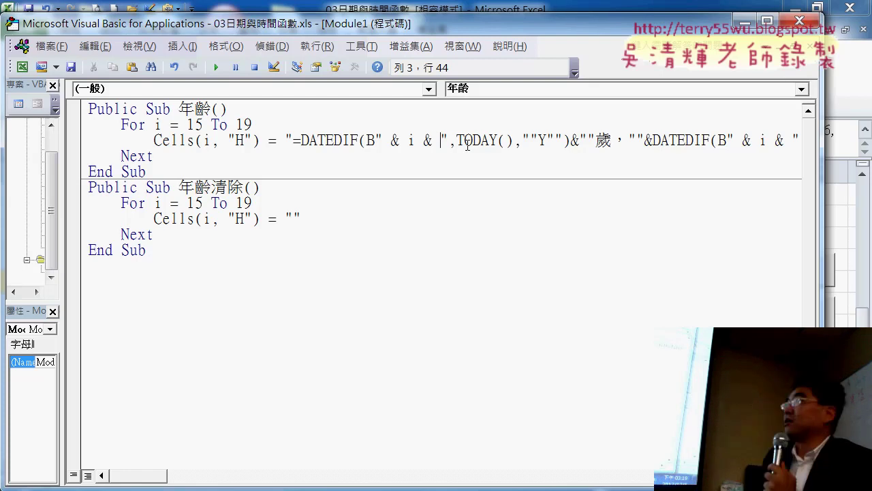
Split the line with a _ continuation, undo it, then split without one and dismiss the compile error
{"action": "type", "text": "_"}
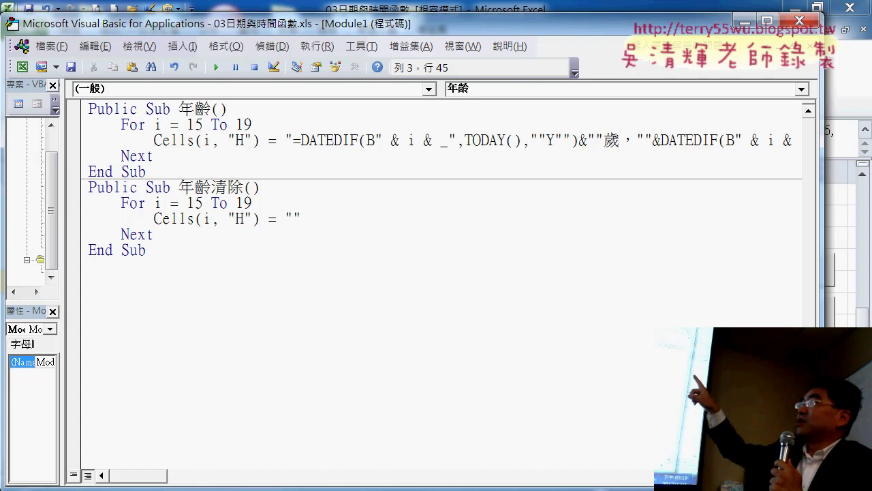
{"action": "key", "text": "Return"}
{"action": "left_click", "coordinate": [489, 293]}
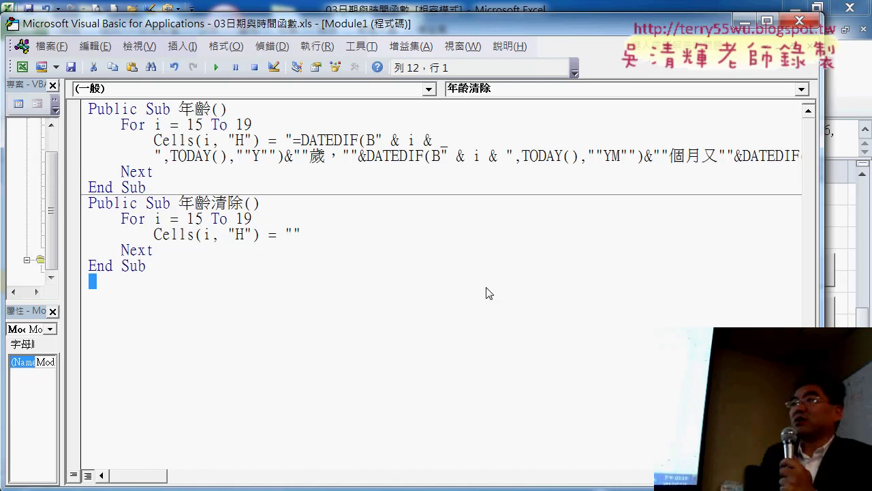
{"action": "key", "text": "ctrl+z"}
{"action": "key", "text": "Return"}
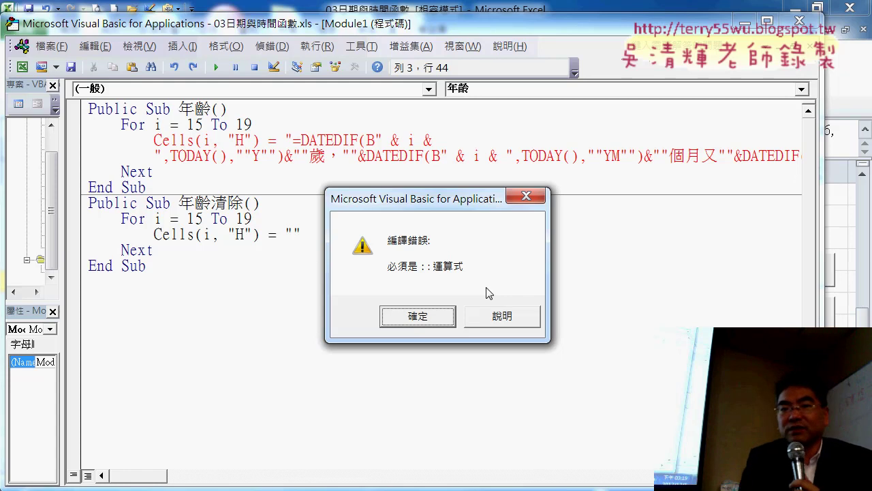
{"action": "left_click", "coordinate": [383, 316]}
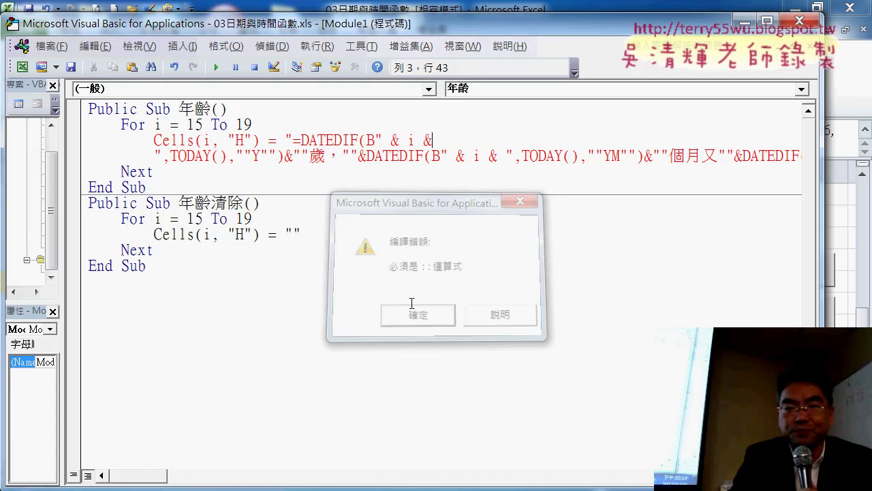
Rejoin the DATEDIF line, re-split it after the second & with a _ continuation, then return to PowerPoint
{"action": "key", "text": "Delete"}
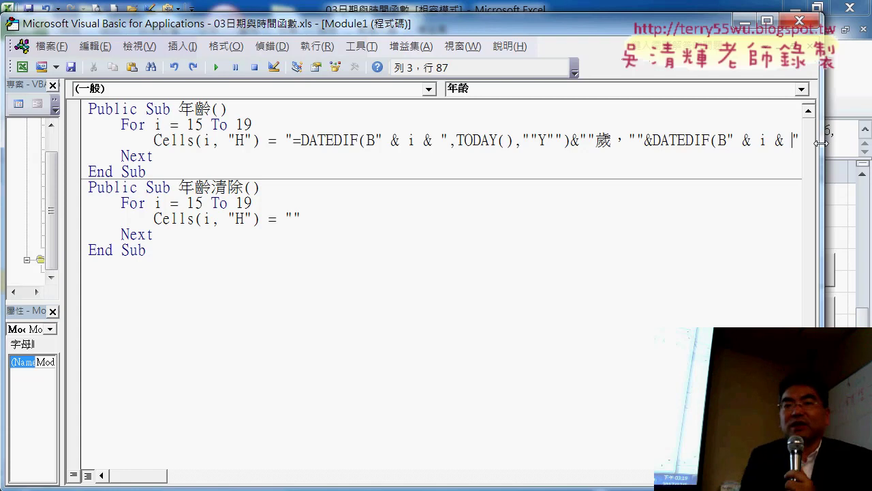
{"action": "type", "text": "_"}
{"action": "key", "text": "Return"}
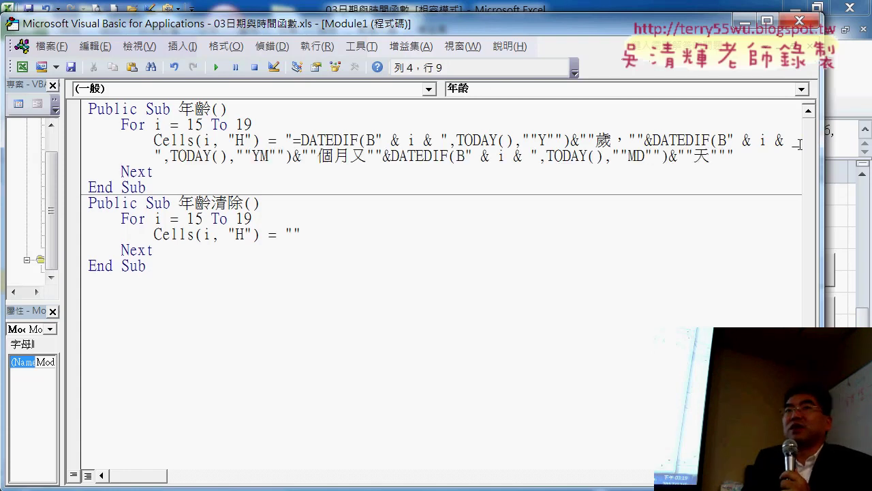
{"action": "left_click", "coordinate": [689, 308]}
{"action": "left_click", "coordinate": [345, 141]}
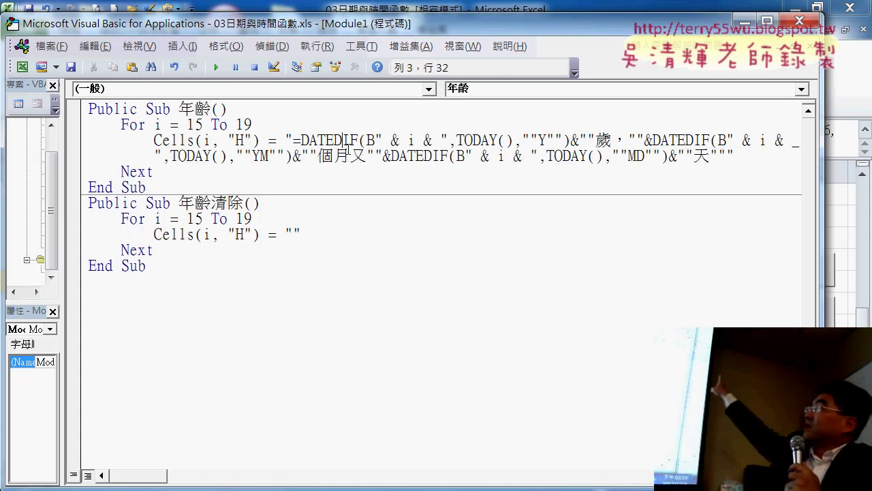
{"action": "left_click", "coordinate": [349, 154]}
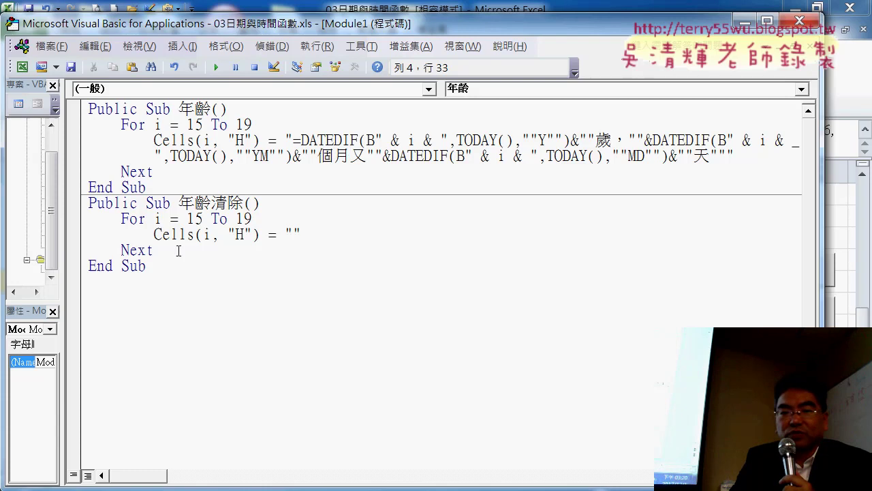
{"action": "key", "text": "alt+Tab"}
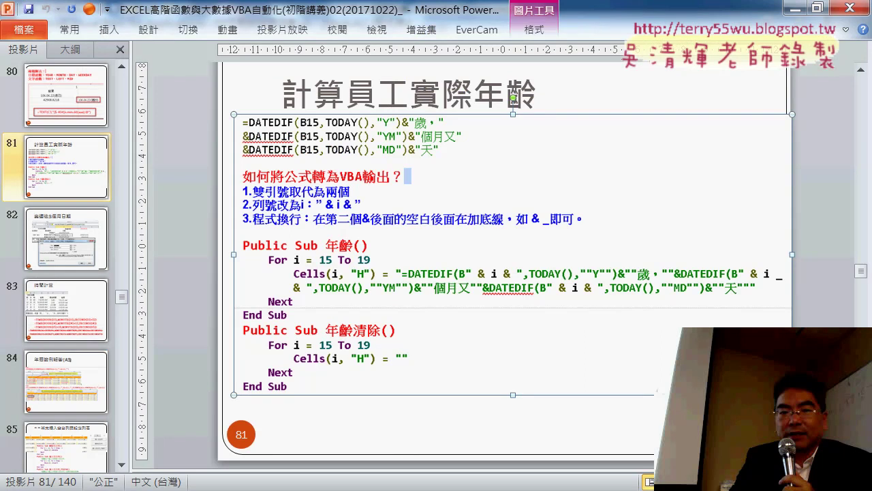
Start the slide show from slide 81 with Shift+F5 to present the 年齡 macro code
{"action": "key", "text": "shift+F5"}
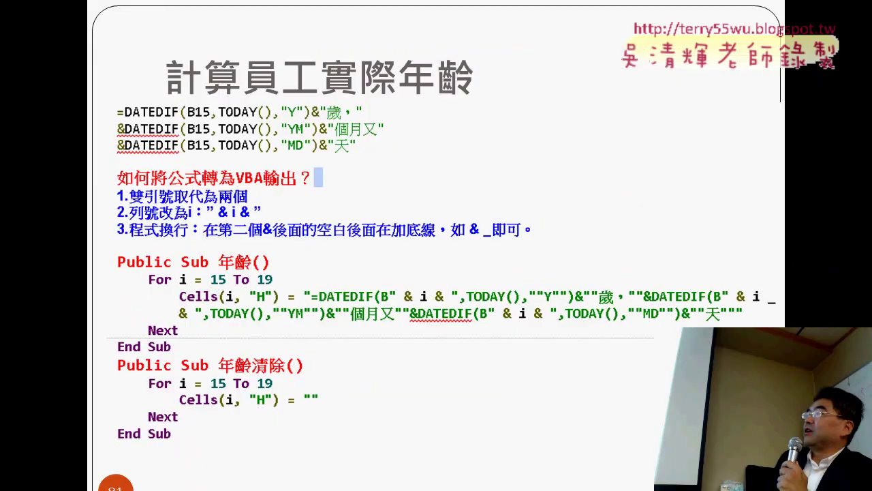